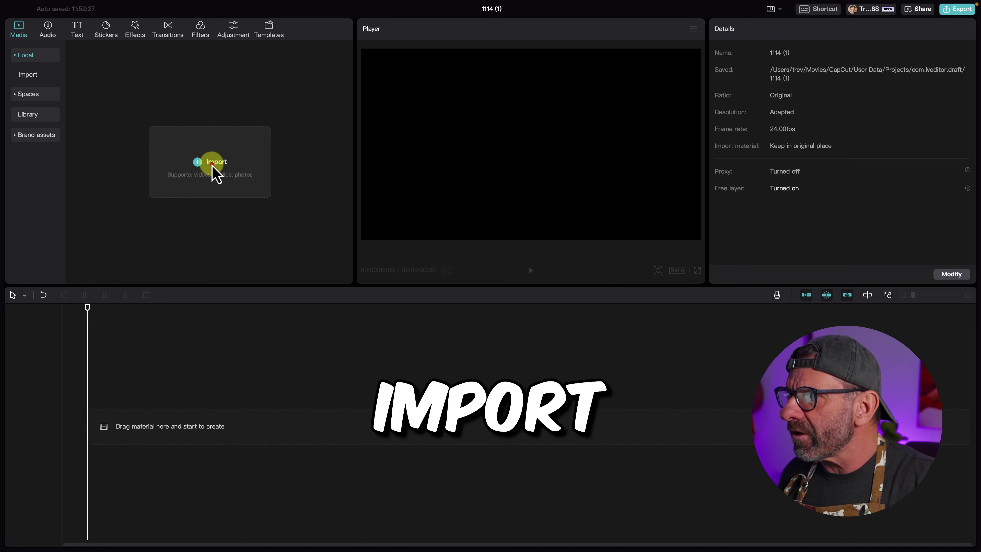
- Import the seven clips IMG_2886.MOV through IMG_2897.mov into the media library
{"action": "left_click", "coordinate": [210, 163]}
{"action": "left_click", "coordinate": [384, 223]}
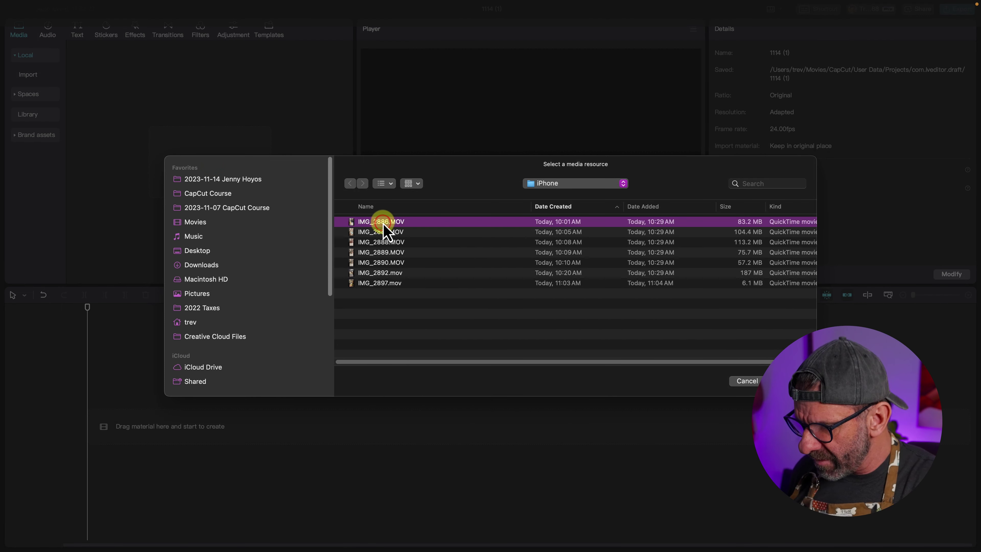
{"action": "left_click", "coordinate": [382, 283], "text": "shift"}
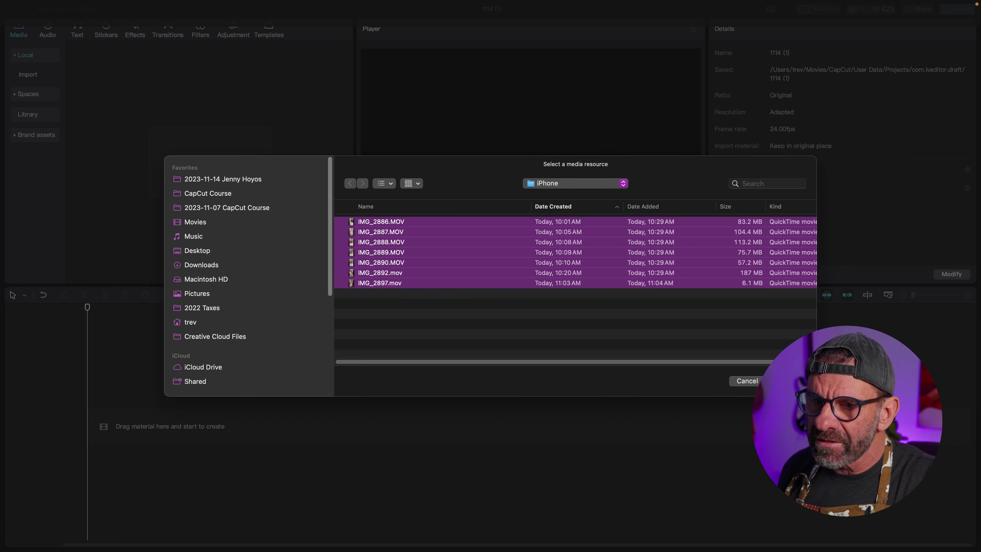
{"action": "key", "text": "Return"}
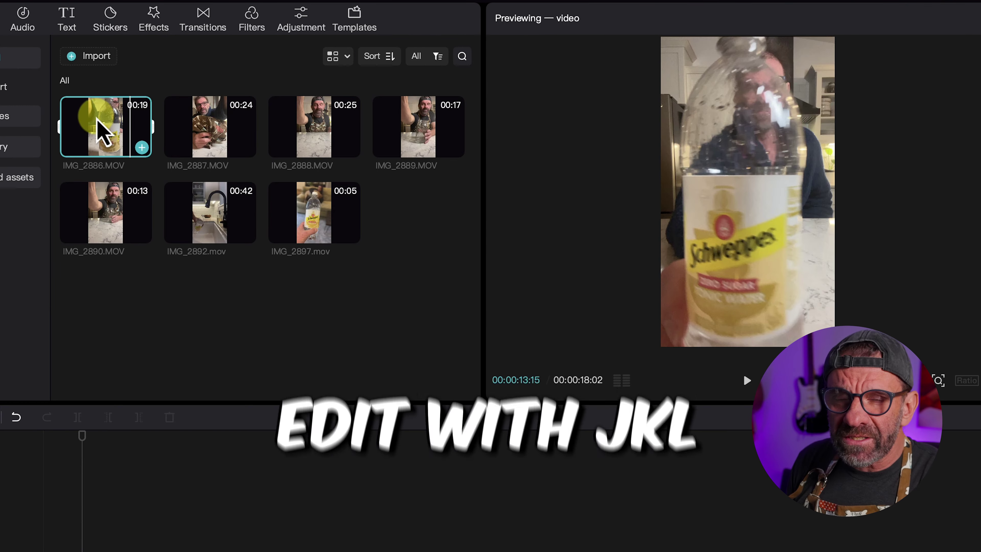
- Mark in and out points on IMG_2886 and add the 00:00:02:13 section to the timeline
{"action": "left_click", "coordinate": [98, 102]}
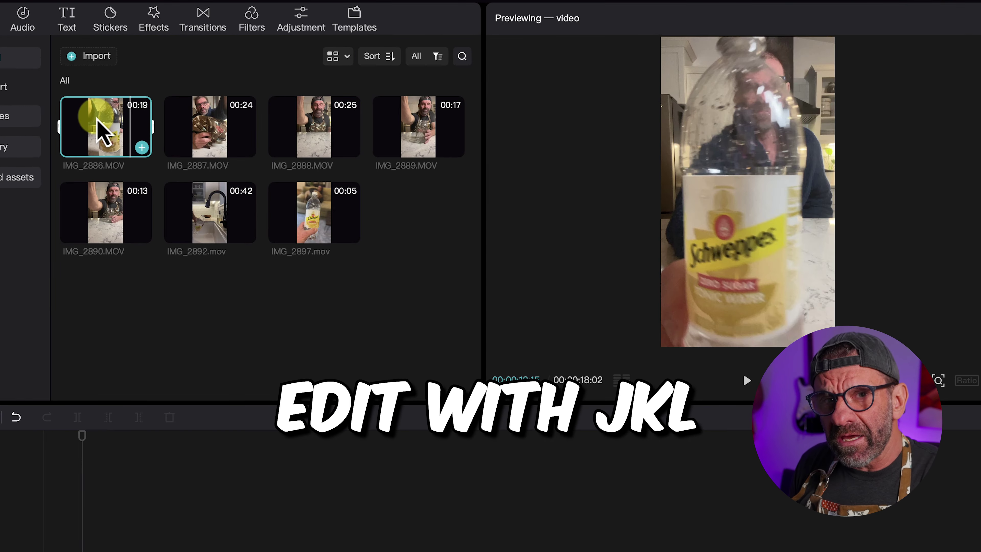
{"action": "key", "text": "j"}
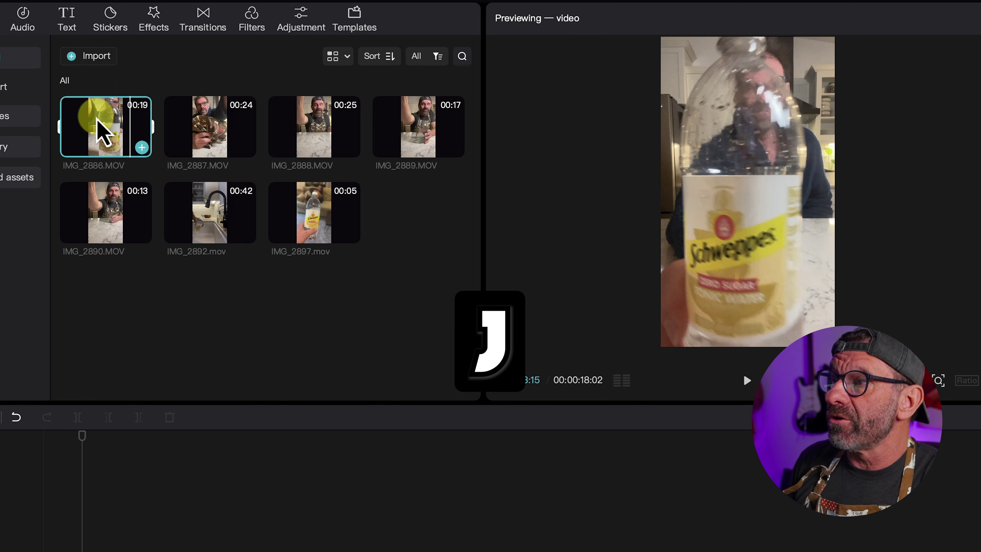
{"action": "key", "text": "l"}
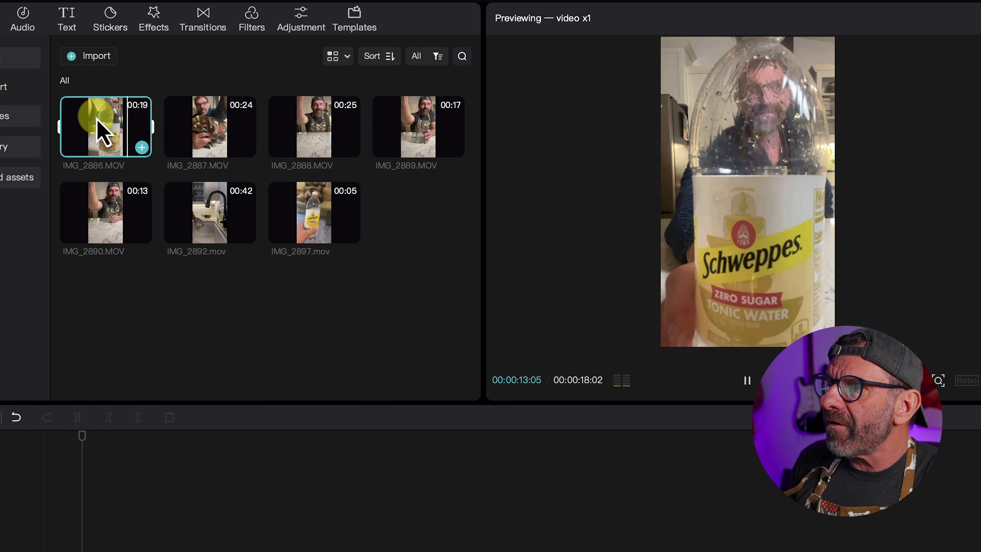
{"action": "key", "text": "k"}
{"action": "key", "text": "j"}
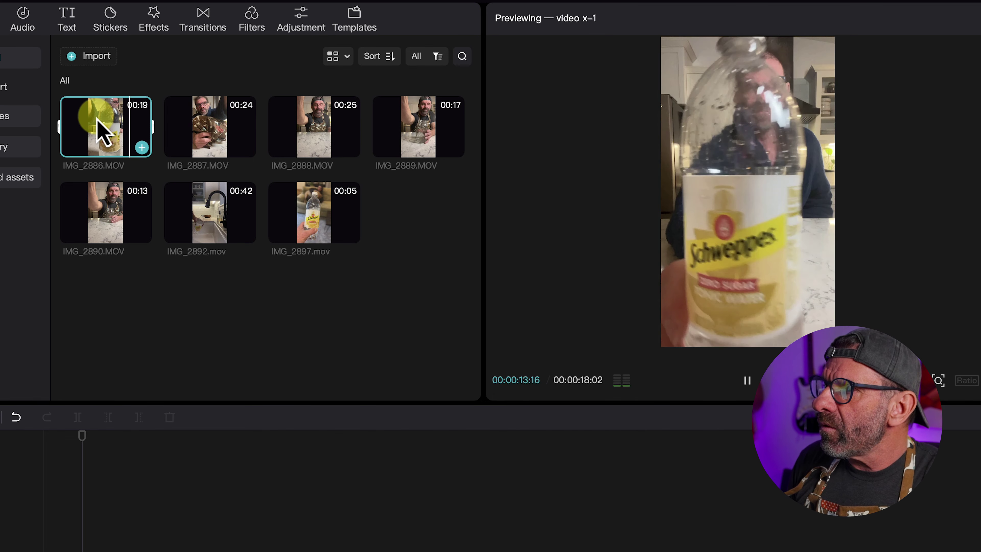
{"action": "key", "text": "k"}
{"action": "key", "text": "i"}
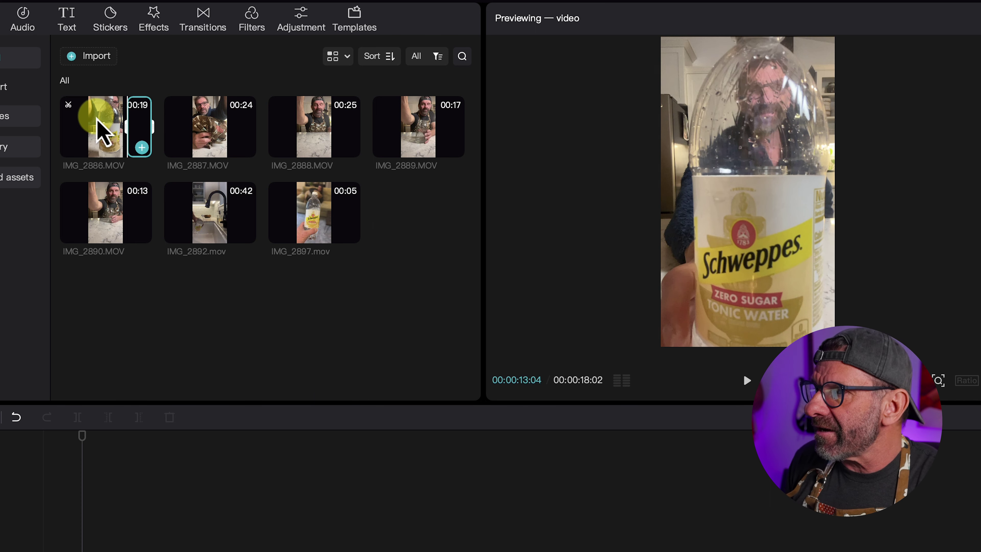
{"action": "key", "text": "l"}
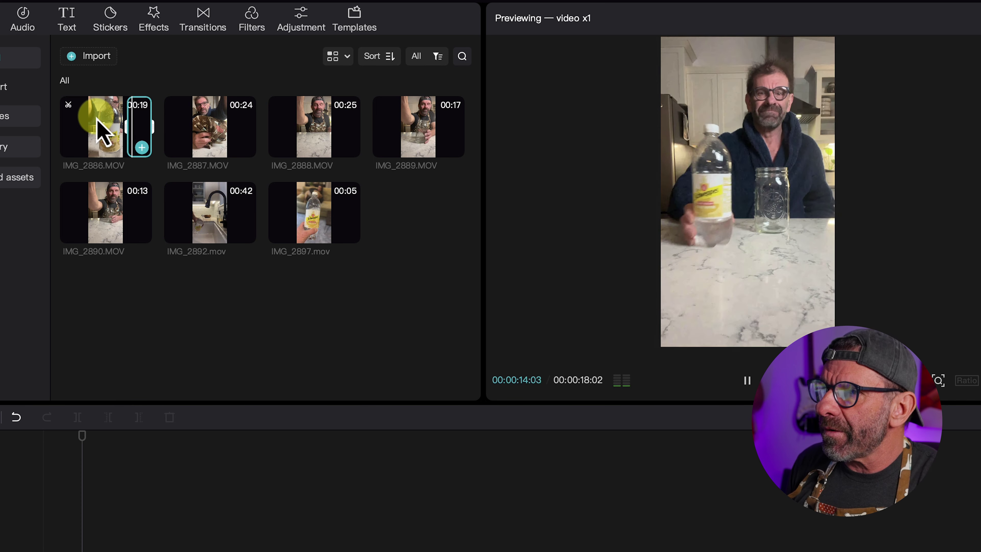
{"action": "key", "text": "o"}
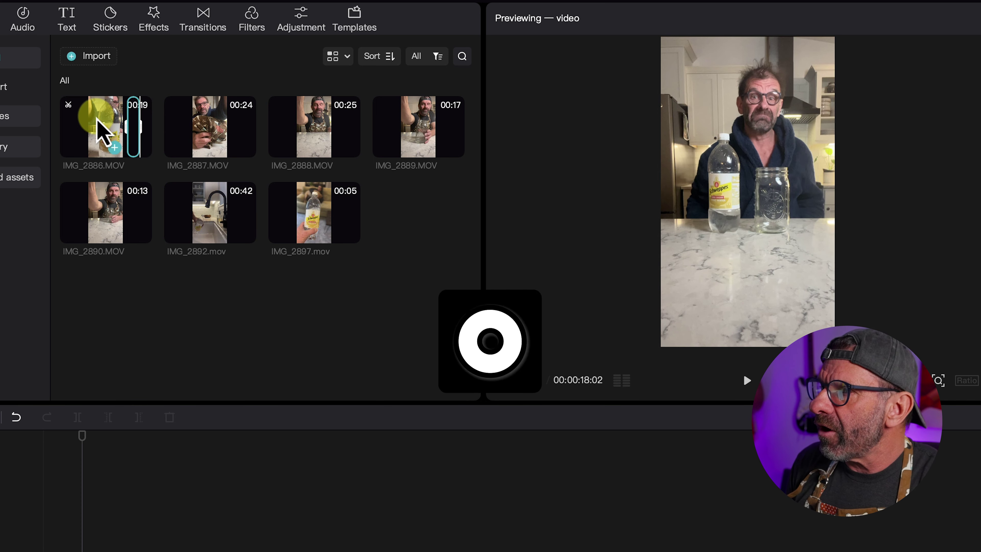
{"action": "left_click", "coordinate": [115, 148]}
{"action": "mouse_move", "coordinate": [127, 314]}
{"action": "left_mouse_down"}
{"action": "mouse_move", "coordinate": [138, 314]}
{"action": "mouse_move", "coordinate": [80, 320]}
{"action": "mouse_move", "coordinate": [144, 324]}
{"action": "mouse_move", "coordinate": [127, 329]}
{"action": "left_mouse_up"}
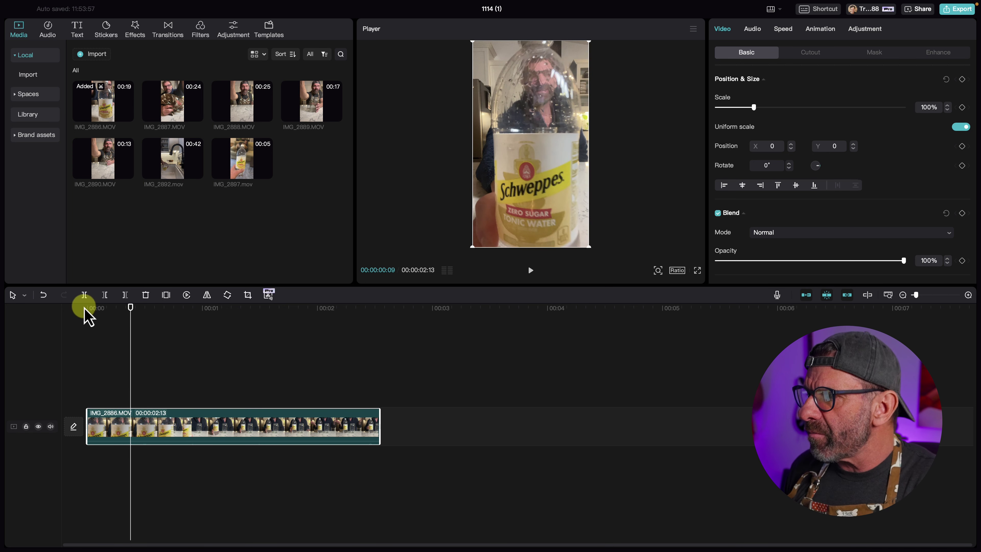
- Delete the start of the IMG_2886 clip so it runs 00:00:01:14
{"action": "left_click", "coordinate": [84, 296]}
{"action": "left_click", "coordinate": [105, 295]}
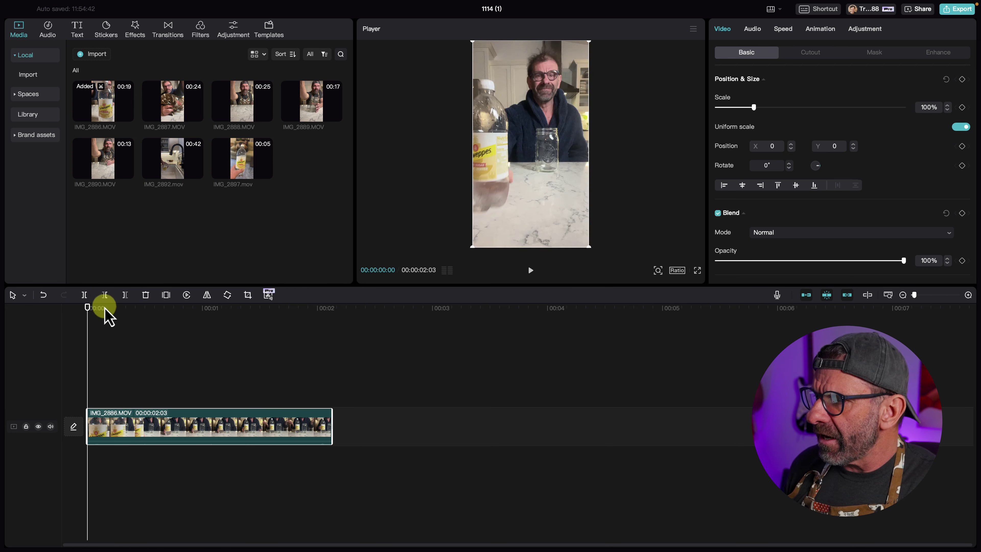
{"action": "left_click_drag", "start_coordinate": [103, 309], "coordinate": [270, 334]}
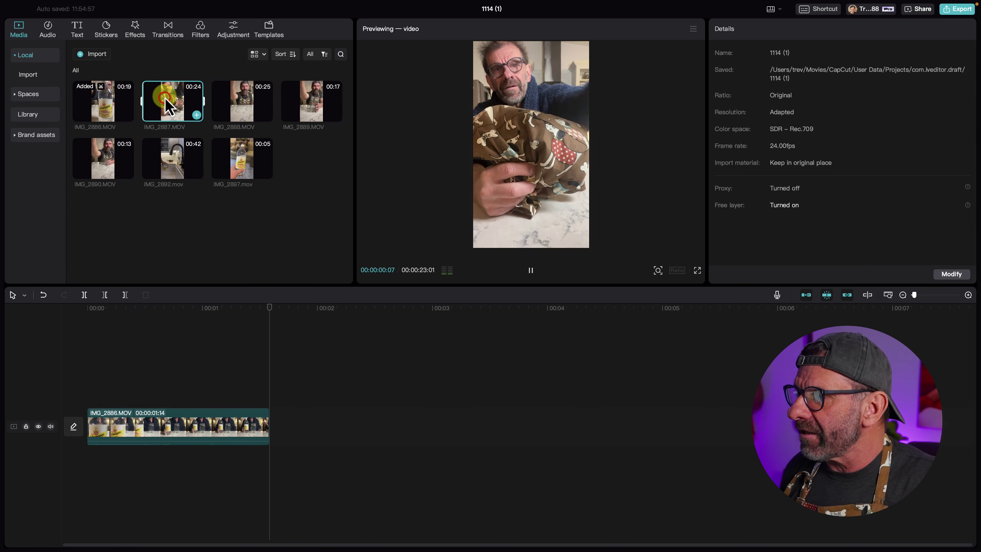
- Drag the remaining kitchen clips after IMG_2886 and review the 00:00:07:14 sequence
{"action": "left_click", "coordinate": [240, 159], "text": "shift"}
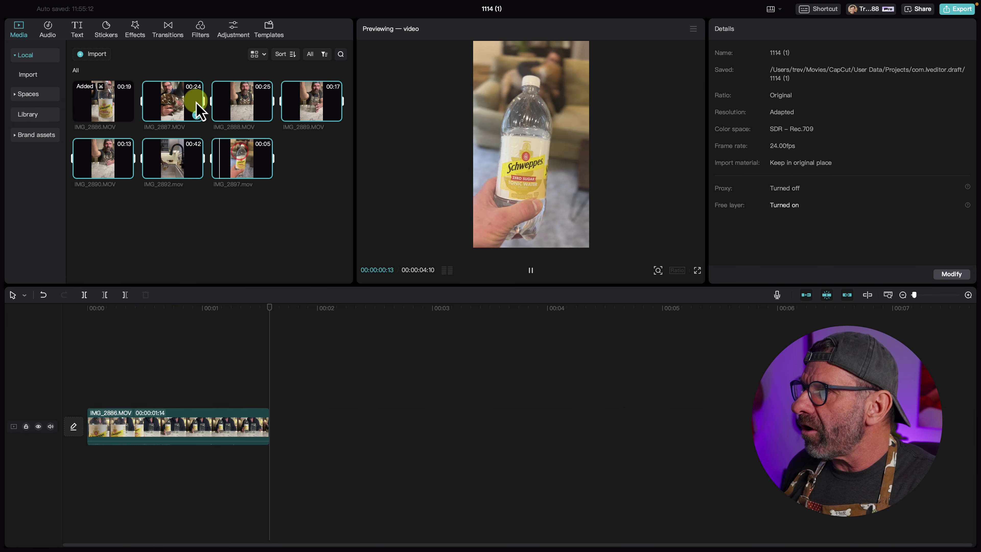
{"action": "left_click_drag", "start_coordinate": [191, 102], "coordinate": [272, 423]}
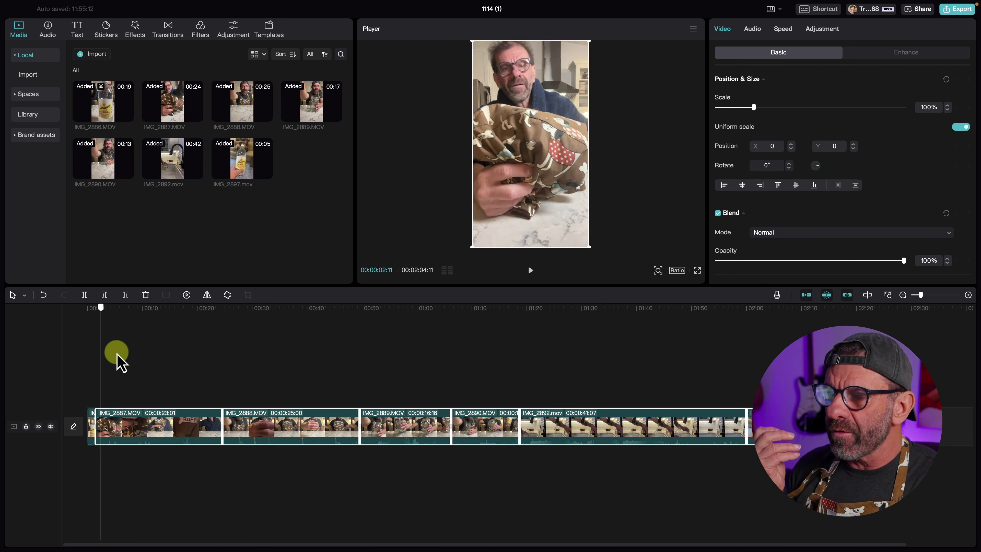
{"action": "left_click_drag", "start_coordinate": [340, 360], "coordinate": [255, 368]}
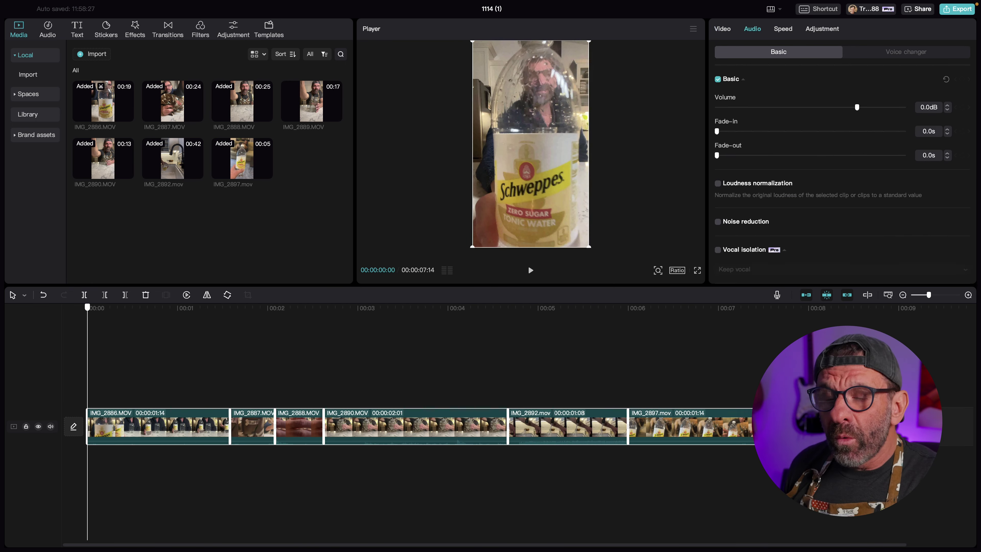
{"action": "left_click_drag", "start_coordinate": [385, 345], "coordinate": [114, 325]}
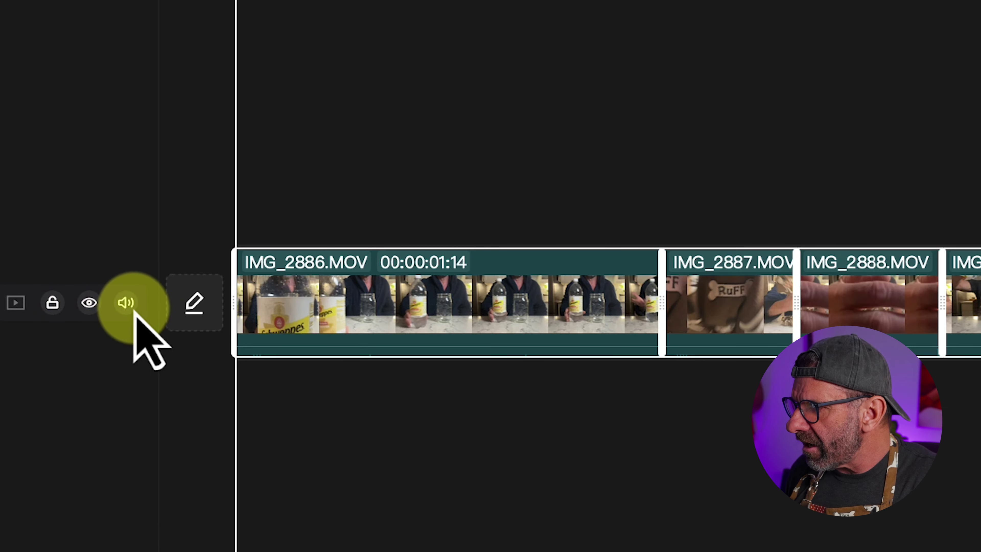
- Select every timeline clip and drag its volume down to -∞dB
{"action": "left_click", "coordinate": [131, 308]}
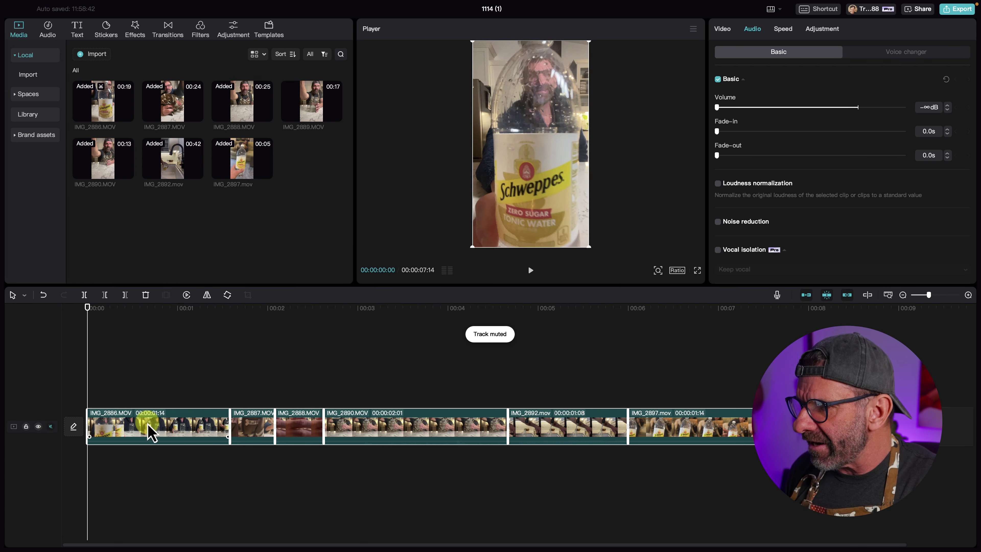
{"action": "left_click", "coordinate": [51, 426]}
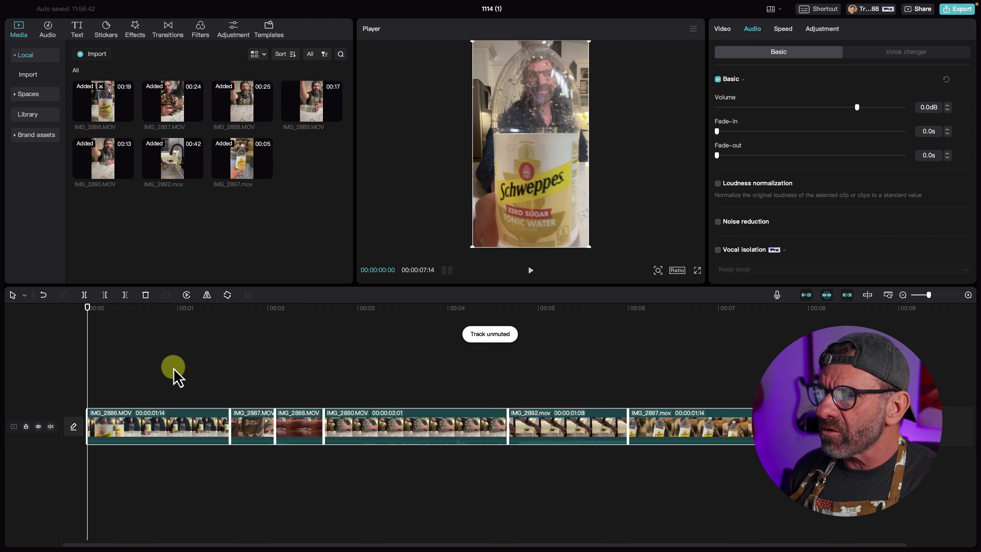
{"action": "left_click_drag", "start_coordinate": [159, 359], "coordinate": [730, 487]}
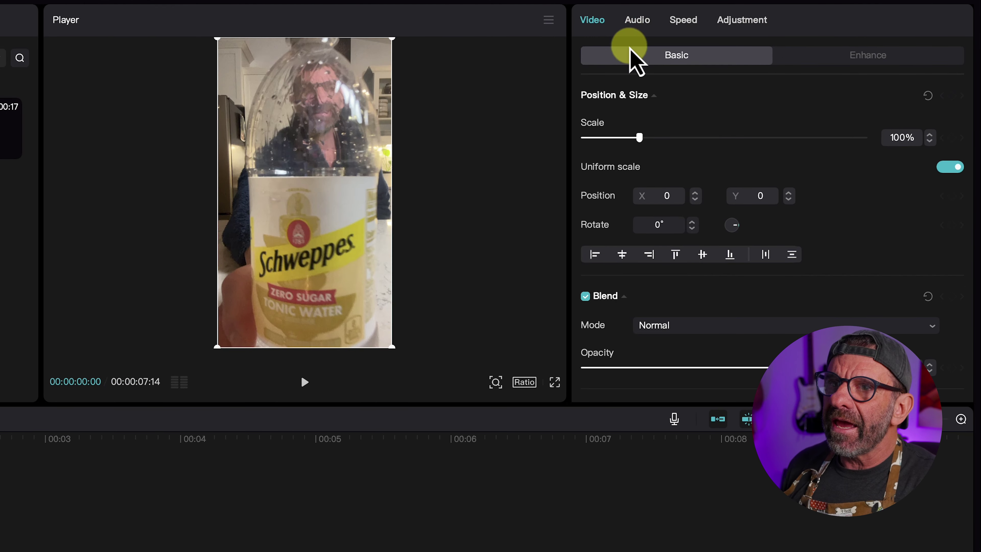
{"action": "left_click", "coordinate": [639, 21]}
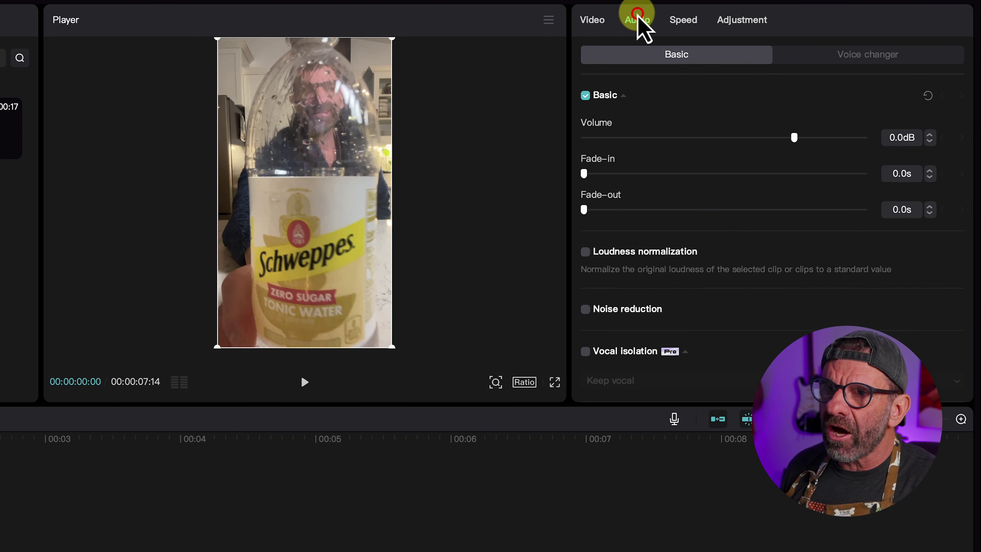
{"action": "left_click_drag", "start_coordinate": [788, 137], "coordinate": [658, 136]}
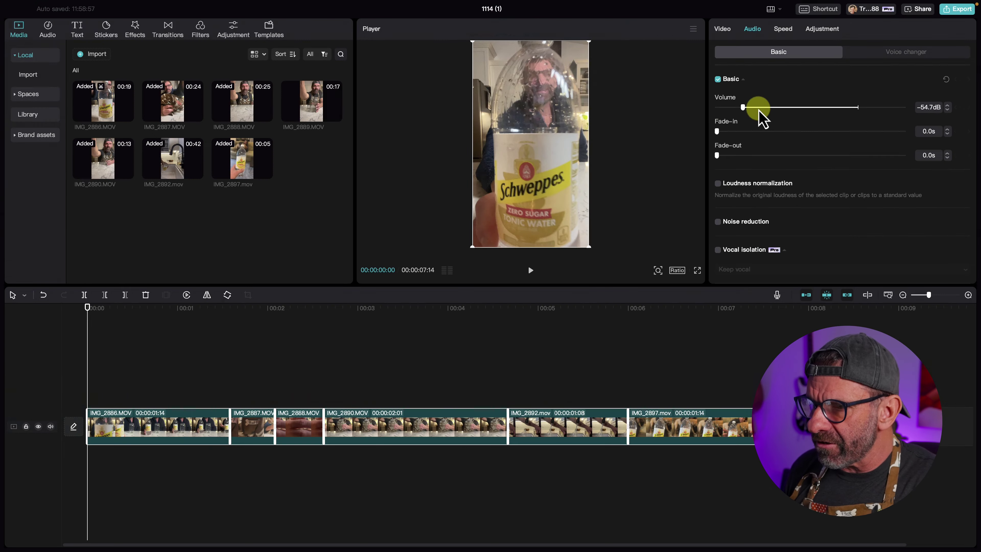
{"action": "left_click_drag", "start_coordinate": [760, 113], "coordinate": [56, 366]}
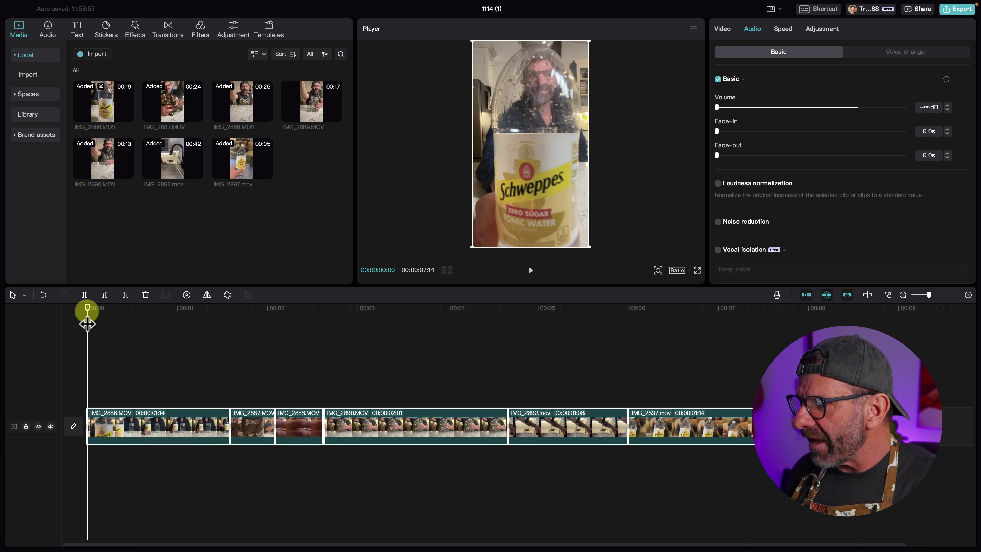
{"action": "left_click", "coordinate": [673, 309]}
{"action": "left_click", "coordinate": [124, 327]}
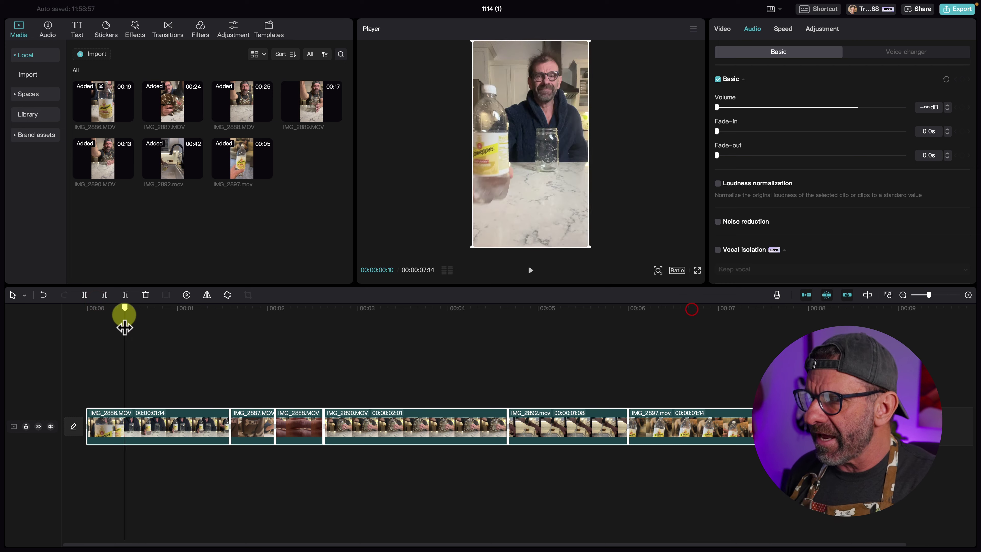
{"action": "mouse_move", "coordinate": [27, 20]}
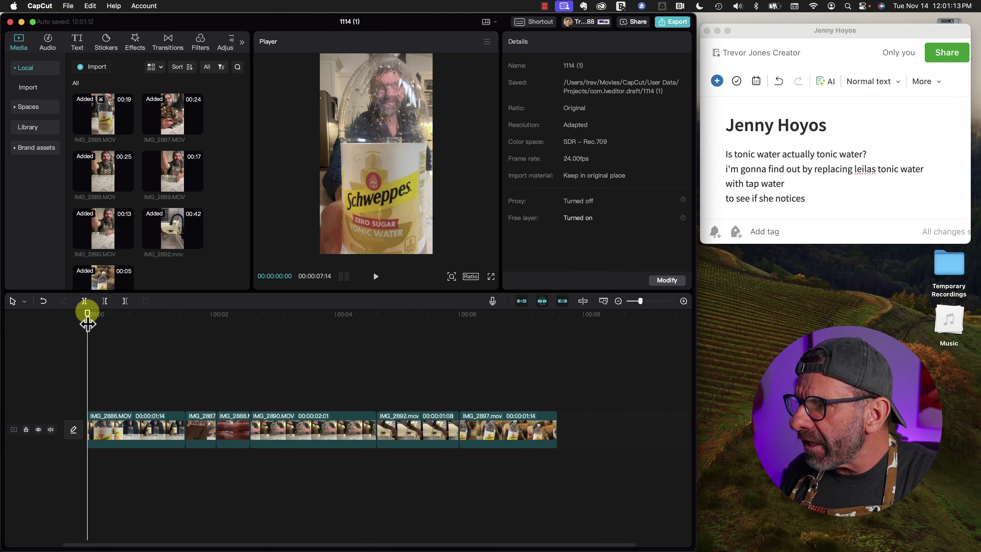
- Record the script as the Record1 voiceover beneath the video clips
{"action": "left_click_drag", "start_coordinate": [87, 324], "coordinate": [562, 381]}
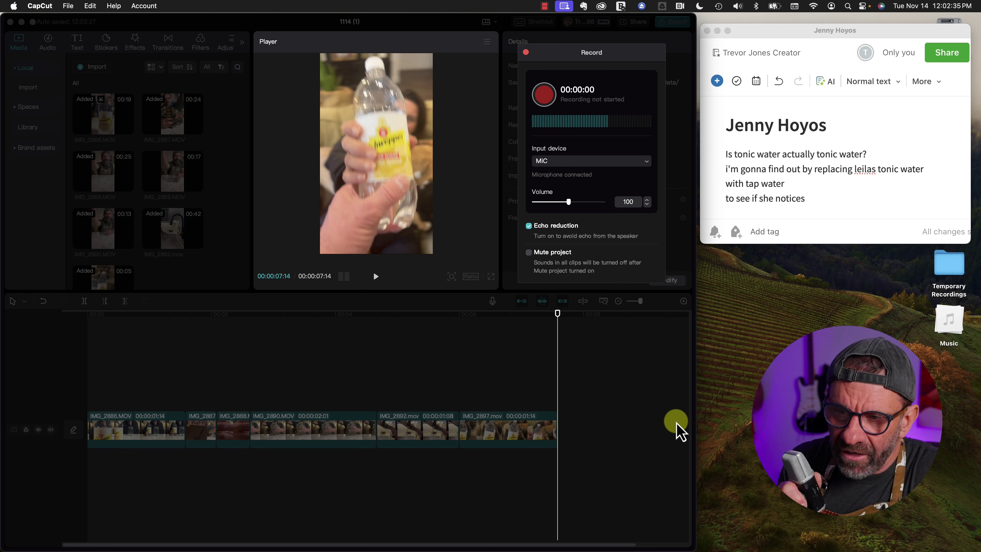
{"action": "left_click", "coordinate": [541, 94]}
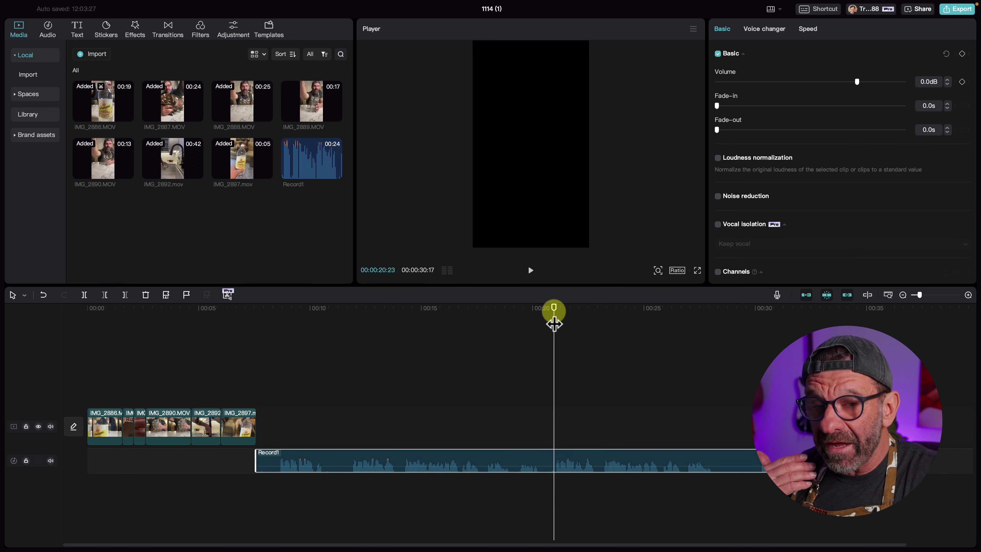
{"action": "left_click", "coordinate": [554, 308]}
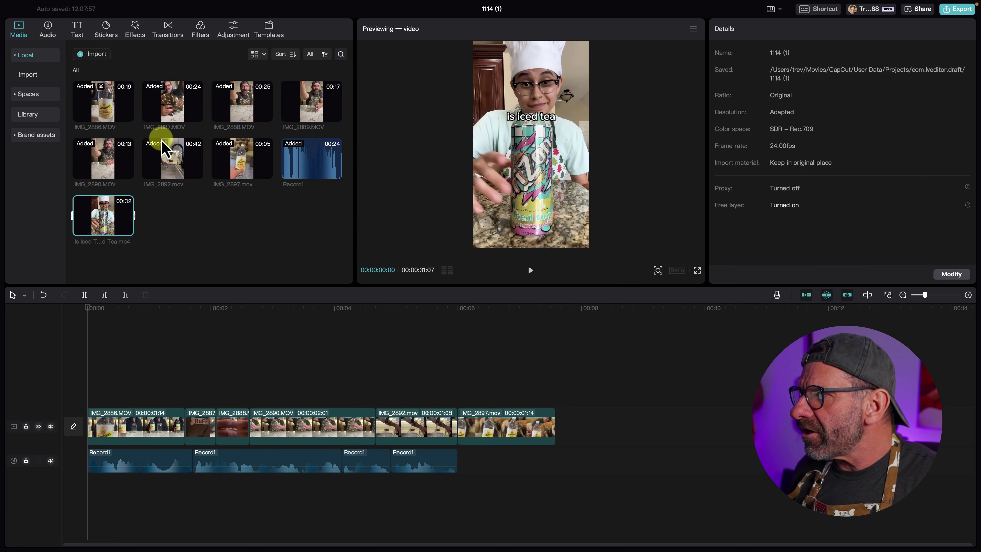
- Place Is Iced Tea Actually Iced Tea.mp4 on a track above the kitchen clips
{"action": "left_click", "coordinate": [99, 229]}
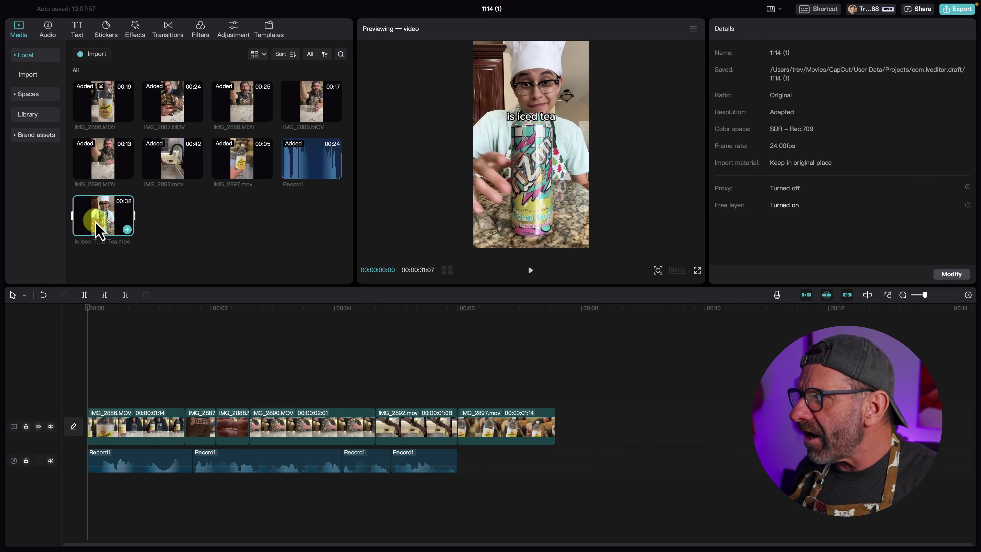
{"action": "left_click_drag", "start_coordinate": [99, 229], "coordinate": [121, 370]}
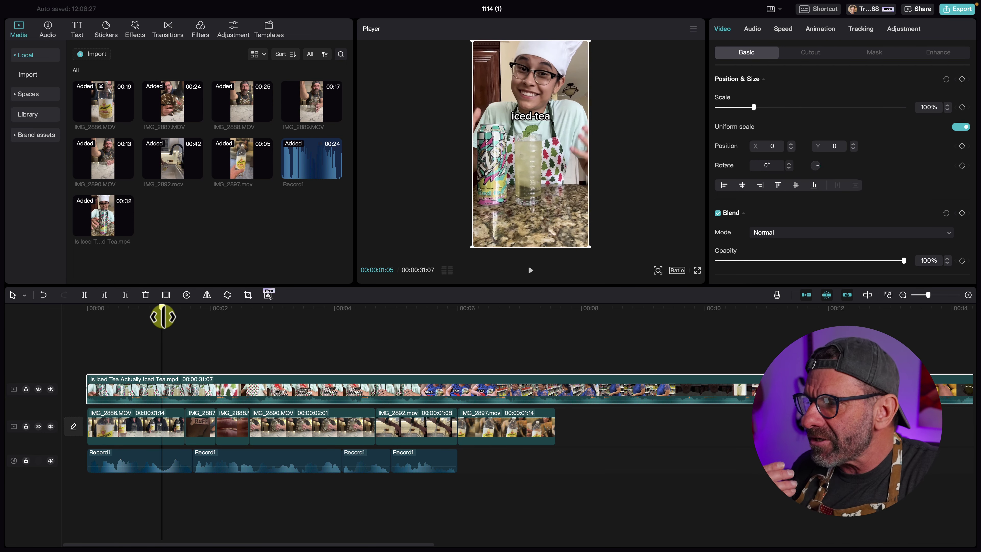
{"action": "left_click_drag", "start_coordinate": [162, 317], "coordinate": [198, 321]}
- Split the iced tea overlay at 00:00:01:14 and at the chef shot change
{"action": "left_click", "coordinate": [226, 382]}
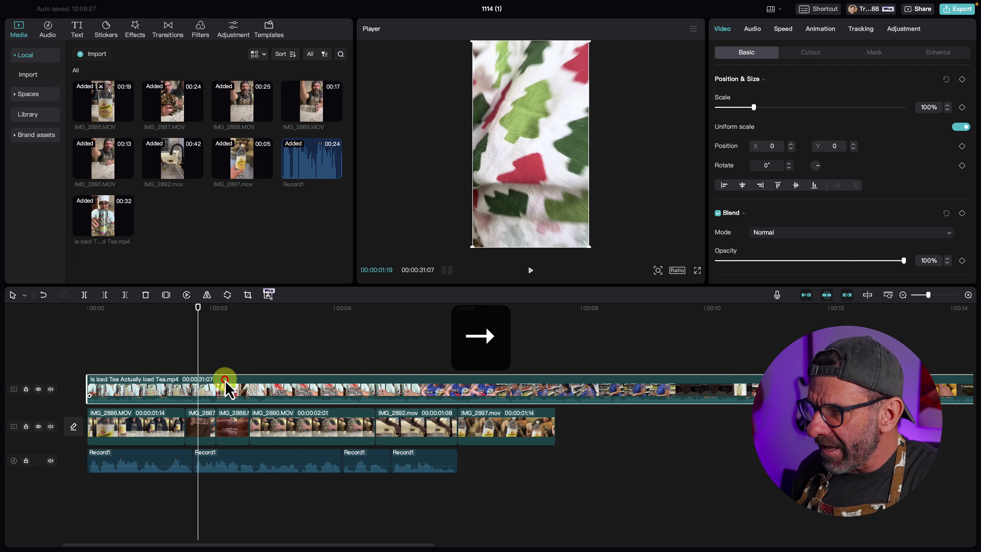
{"action": "left_click", "coordinate": [85, 295]}
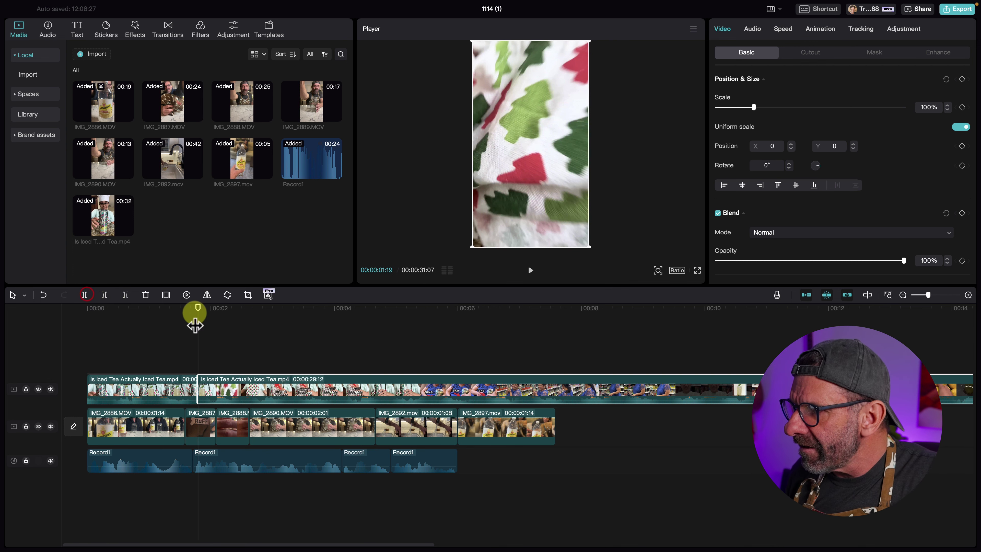
{"action": "left_click_drag", "start_coordinate": [201, 318], "coordinate": [221, 321]}
{"action": "key", "text": "Left"}
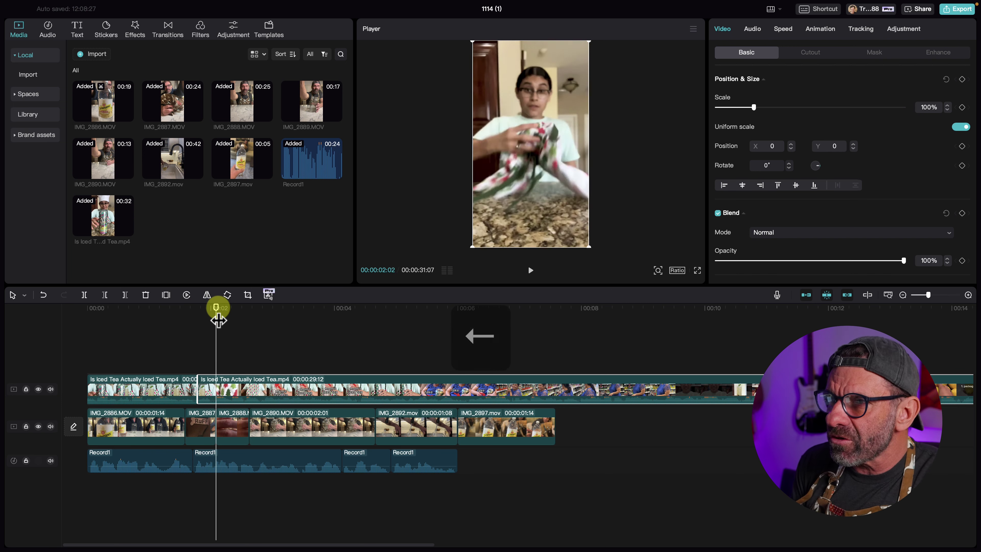
{"action": "key", "text": "Right"}
{"action": "key", "text": "Left"}
{"action": "key", "text": "Right"}
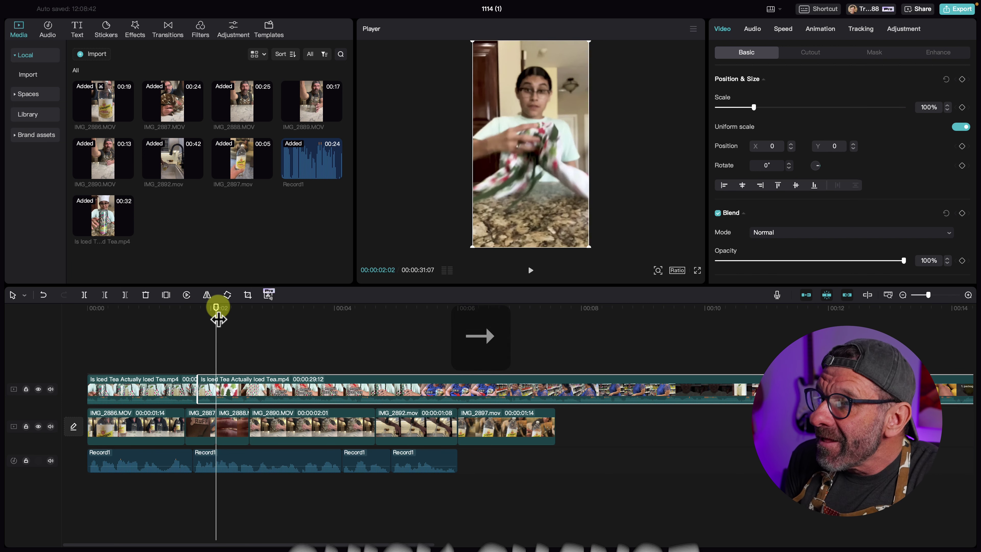
{"action": "key", "text": "Left"}
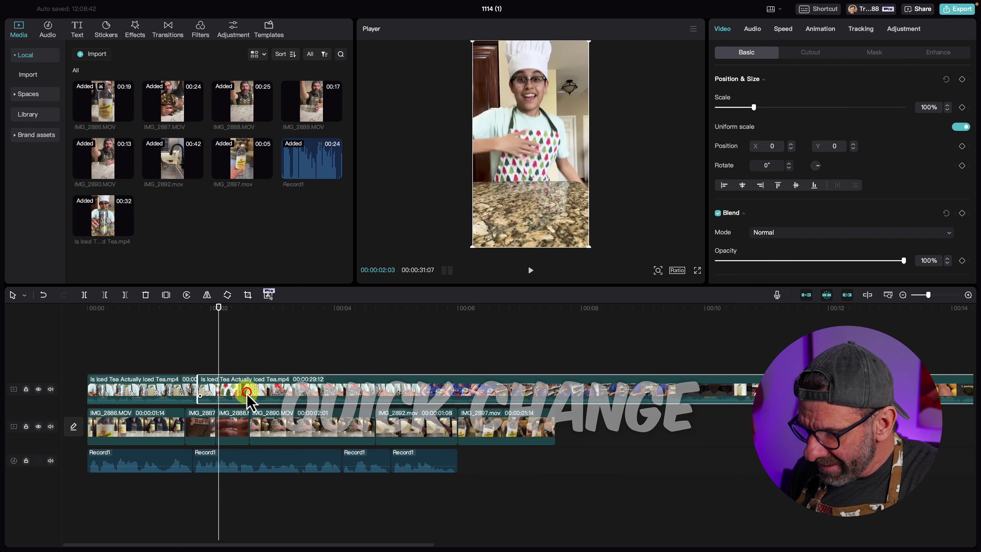
{"action": "key", "text": "super+b"}
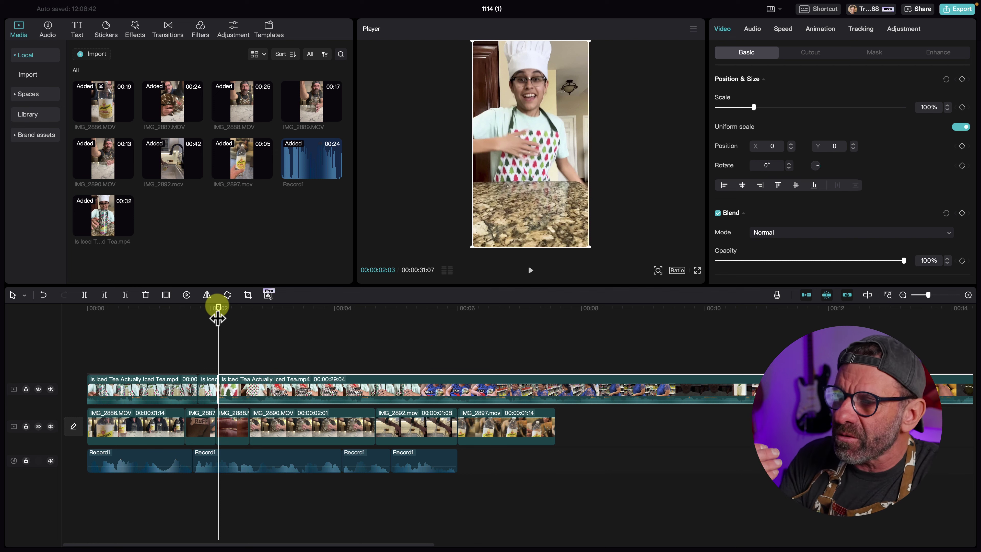
- Check the new cut and shift IMG_2887 later on the main track
{"action": "mouse_move", "coordinate": [217, 317]}
{"action": "left_mouse_down"}
{"action": "mouse_move", "coordinate": [201, 329]}
{"action": "mouse_move", "coordinate": [213, 328]}
{"action": "left_mouse_up"}
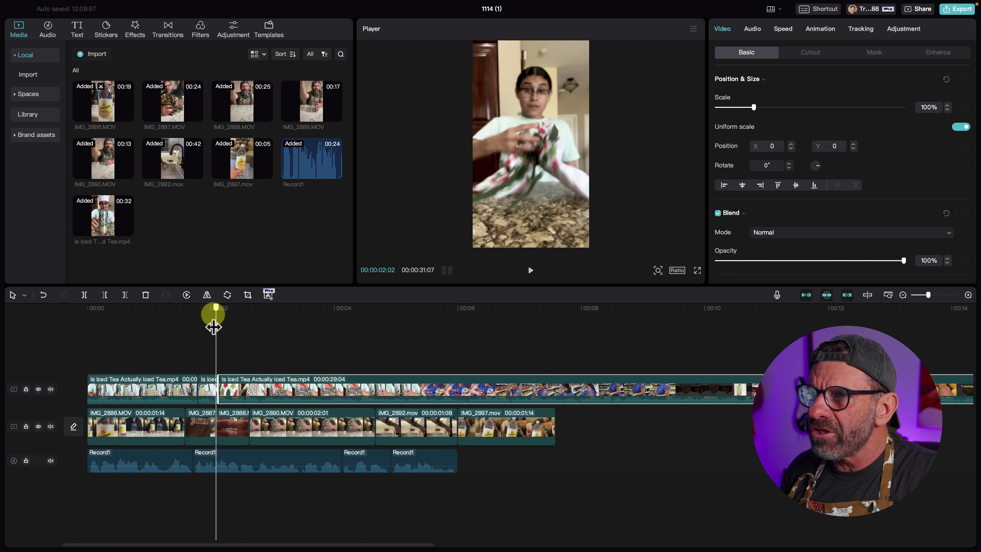
{"action": "left_click_drag", "start_coordinate": [215, 327], "coordinate": [214, 328]}
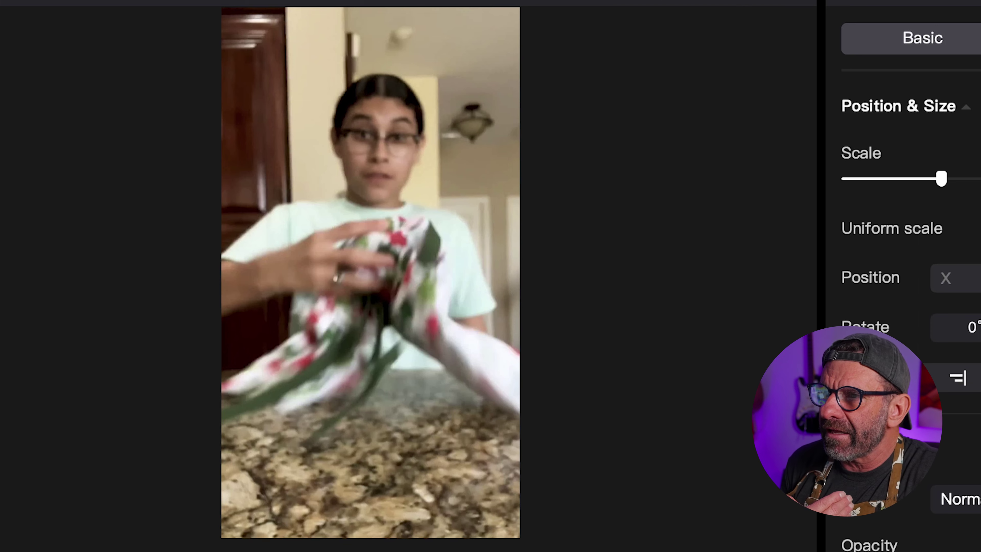
{"action": "left_click", "coordinate": [372, 164]}
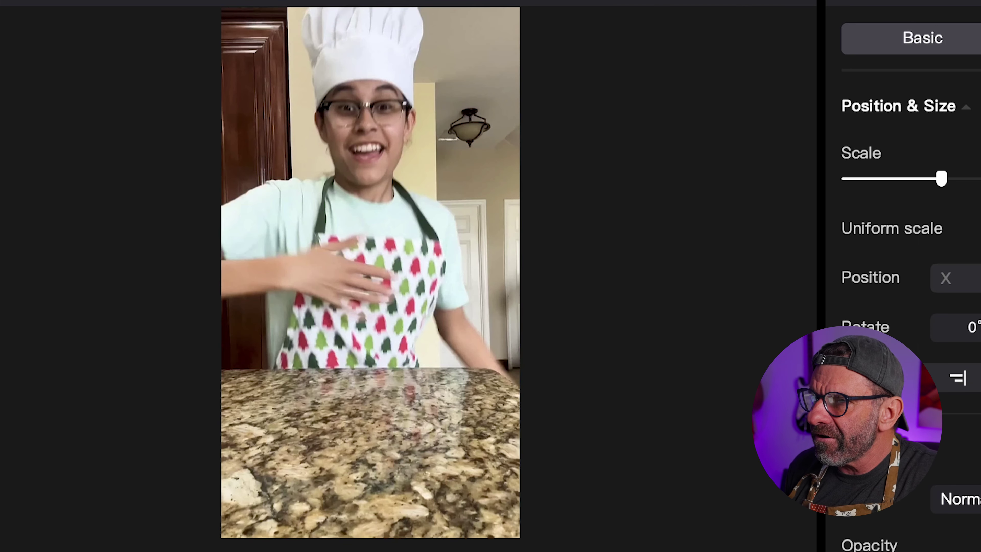
{"action": "left_click", "coordinate": [211, 320]}
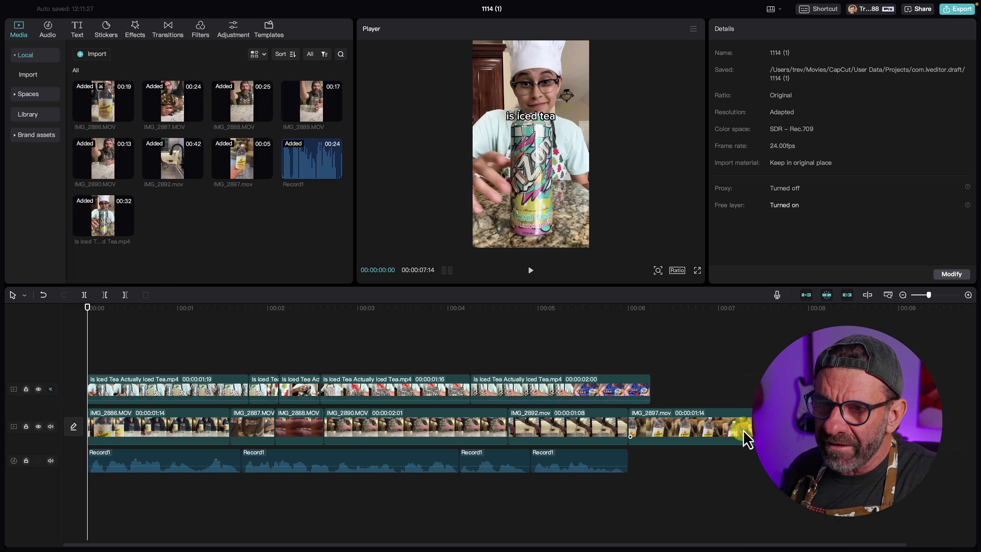
{"action": "mouse_move", "coordinate": [256, 429]}
{"action": "left_mouse_down"}
{"action": "mouse_move", "coordinate": [318, 438]}
{"action": "mouse_move", "coordinate": [259, 438]}
{"action": "mouse_move", "coordinate": [295, 436]}
{"action": "mouse_move", "coordinate": [270, 429]}
{"action": "left_mouse_up"}
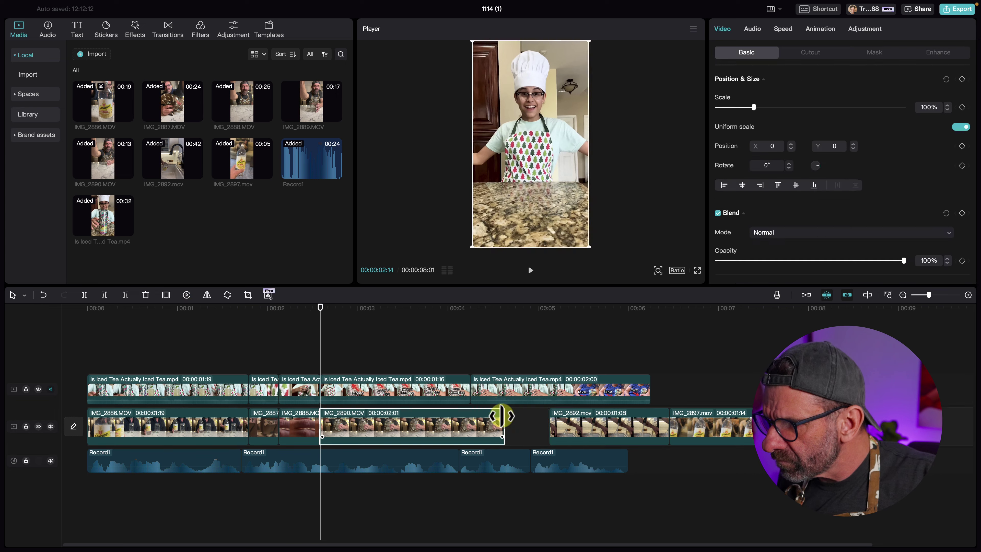
- Preview the edited sequence around the one-second mark and return to the start
{"action": "left_click", "coordinate": [52, 390]}
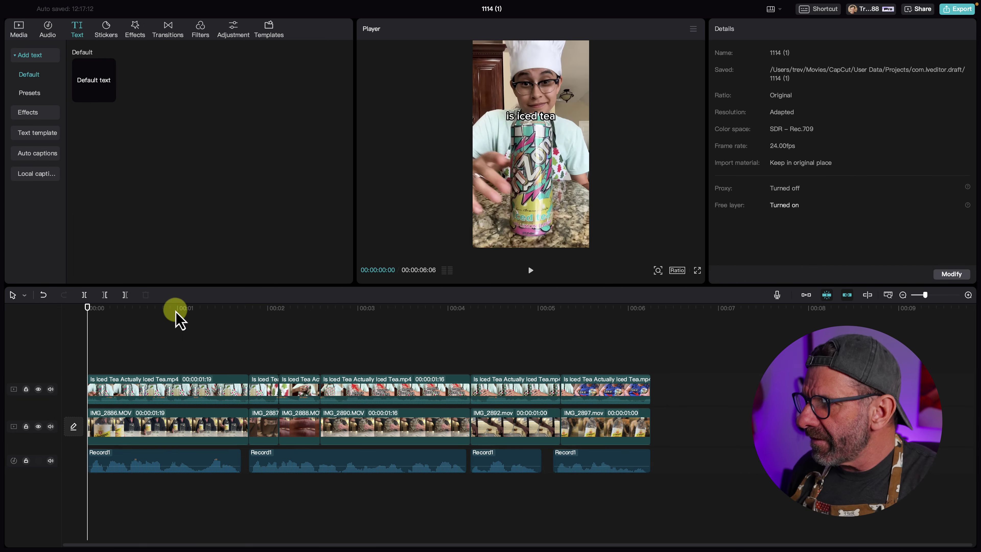
{"action": "left_click_drag", "start_coordinate": [179, 318], "coordinate": [261, 321]}
{"action": "left_click_drag", "start_coordinate": [161, 243], "coordinate": [517, 244]}
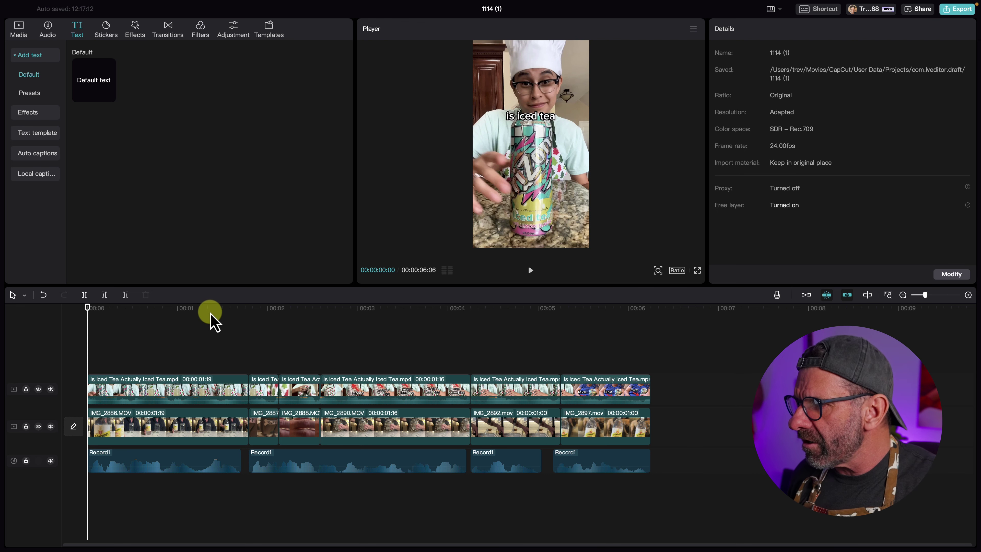
{"action": "left_click_drag", "start_coordinate": [211, 311], "coordinate": [70, 320]}
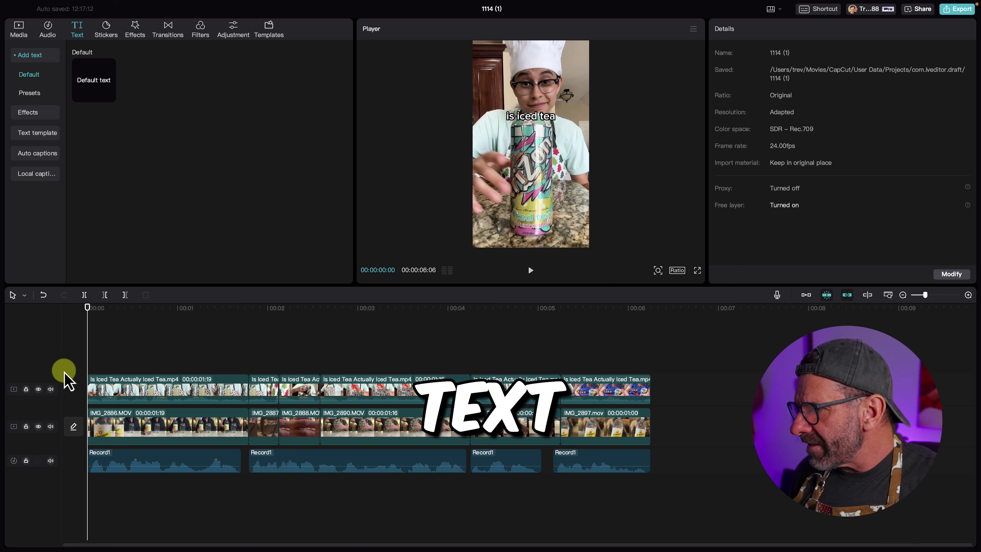
- Hide the overlay track and add a caption reading 'is tonic water' ending near 00:03
{"action": "left_click", "coordinate": [38, 389]}
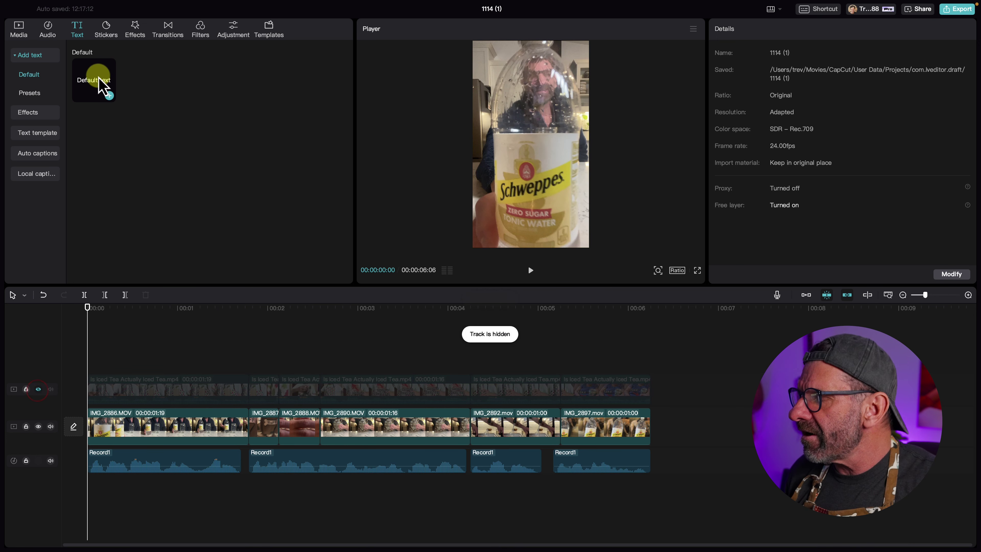
{"action": "left_click_drag", "start_coordinate": [97, 76], "coordinate": [86, 364]}
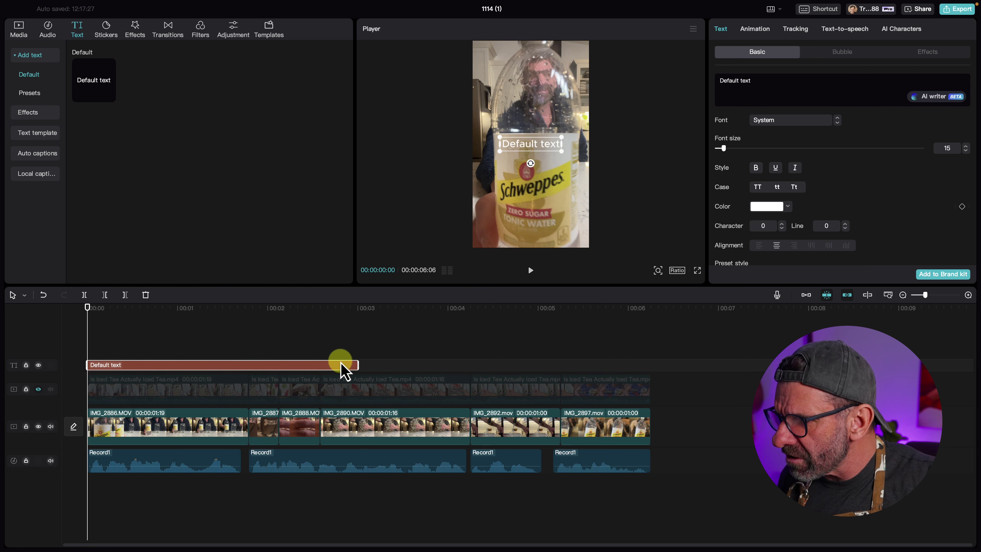
{"action": "left_click_drag", "start_coordinate": [356, 365], "coordinate": [248, 361]}
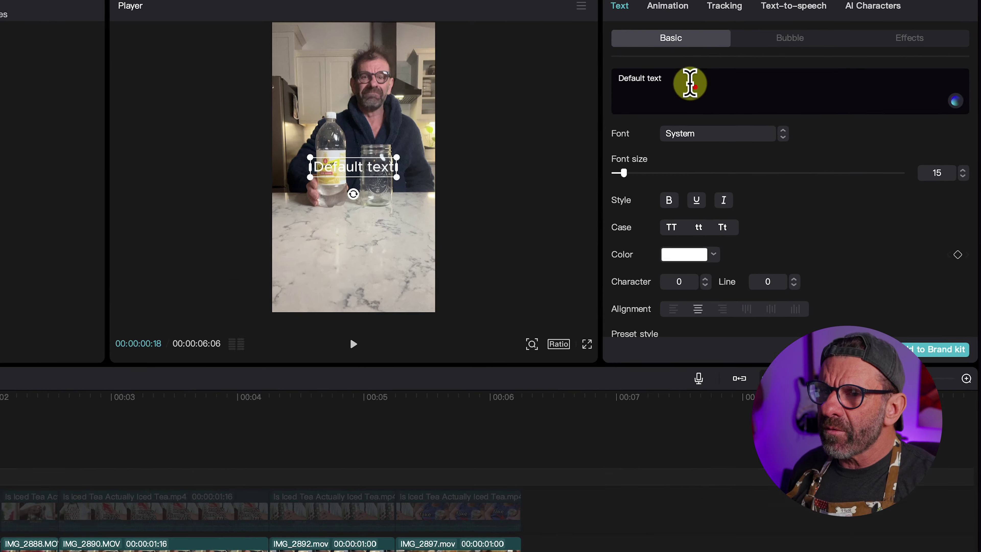
{"action": "left_click", "coordinate": [690, 83]}
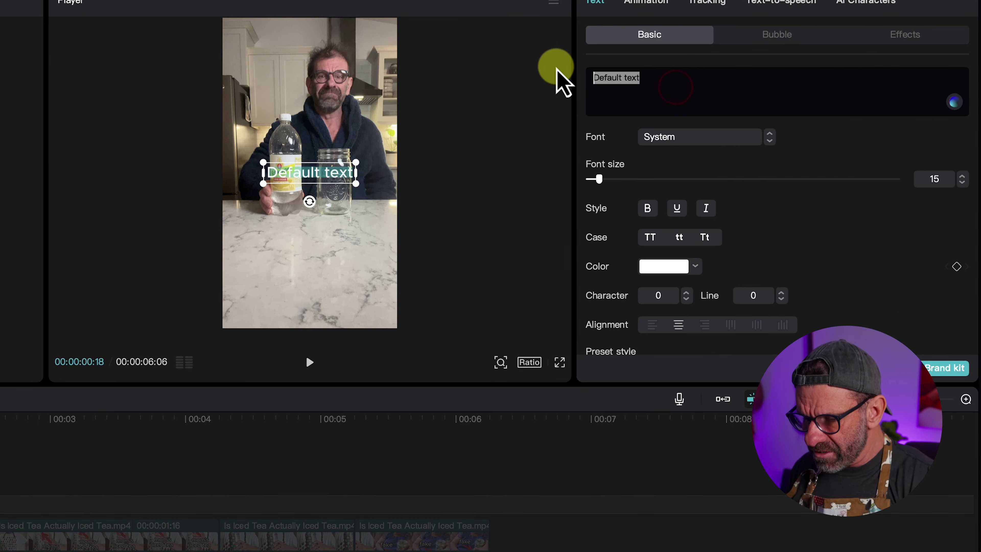
{"action": "type", "text": "is tonic "}
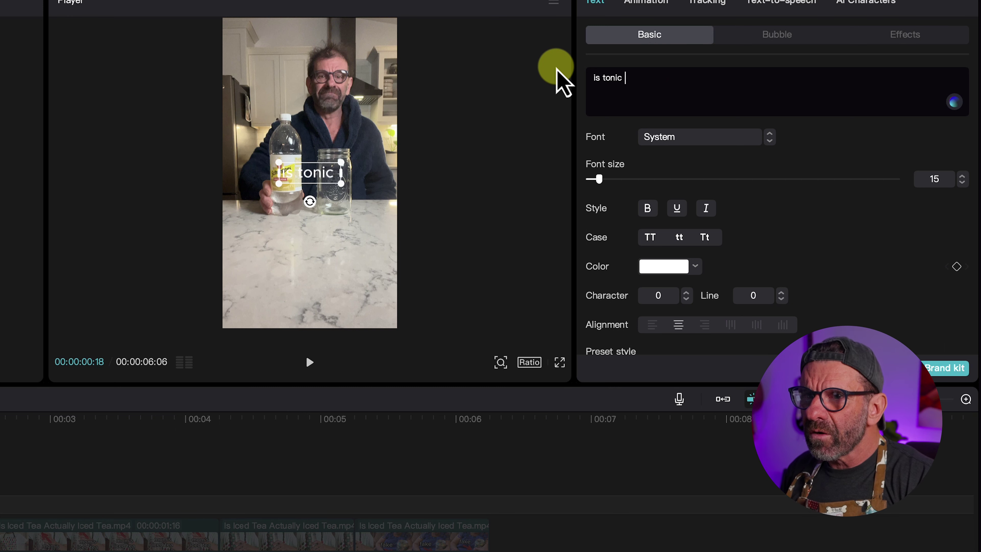
{"action": "type", "text": "water"}
{"action": "key", "text": "super+a"}
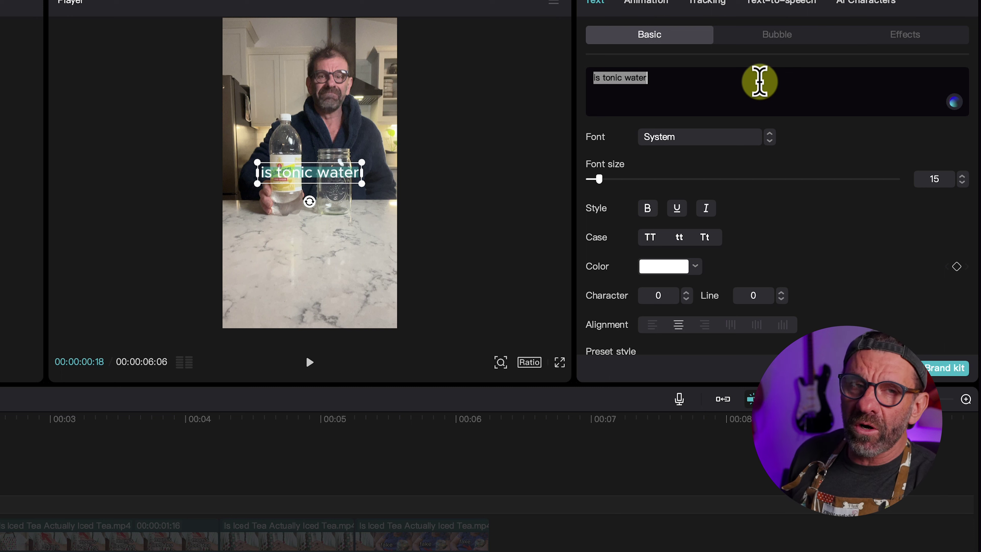
- Style the caption in Montserrat with a black stroke at size 19, then play it back
{"action": "left_click", "coordinate": [723, 140]}
{"action": "left_click", "coordinate": [702, 215]}
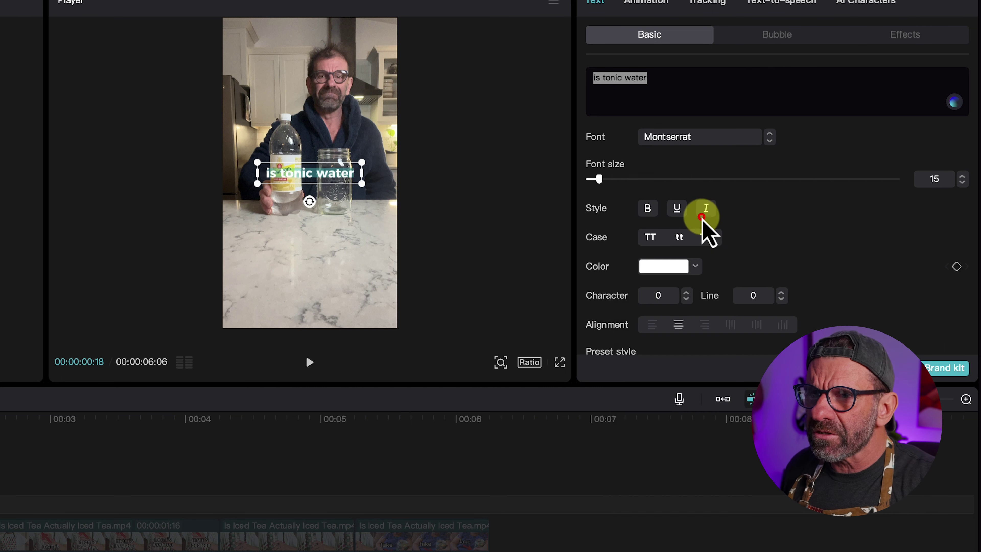
{"action": "scroll", "coordinate": [833, 247], "scroll_direction": "down", "scroll_amount": 10}
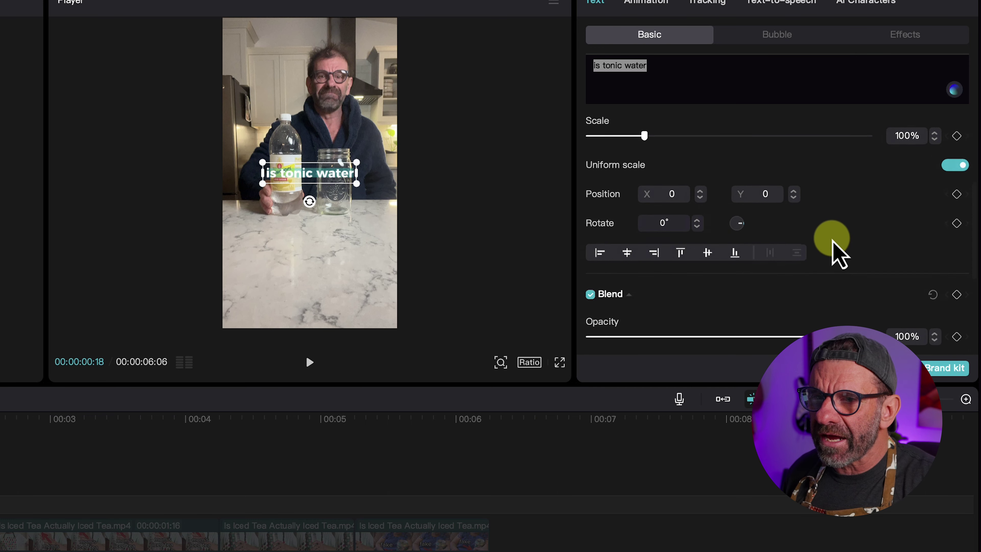
{"action": "scroll", "coordinate": [834, 248], "scroll_direction": "down", "scroll_amount": 3}
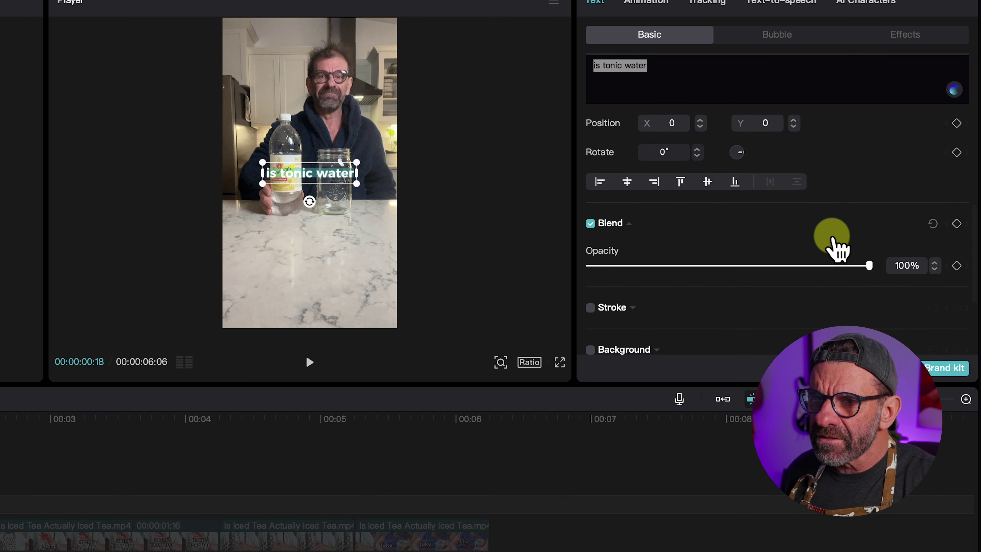
{"action": "left_click", "coordinate": [590, 307]}
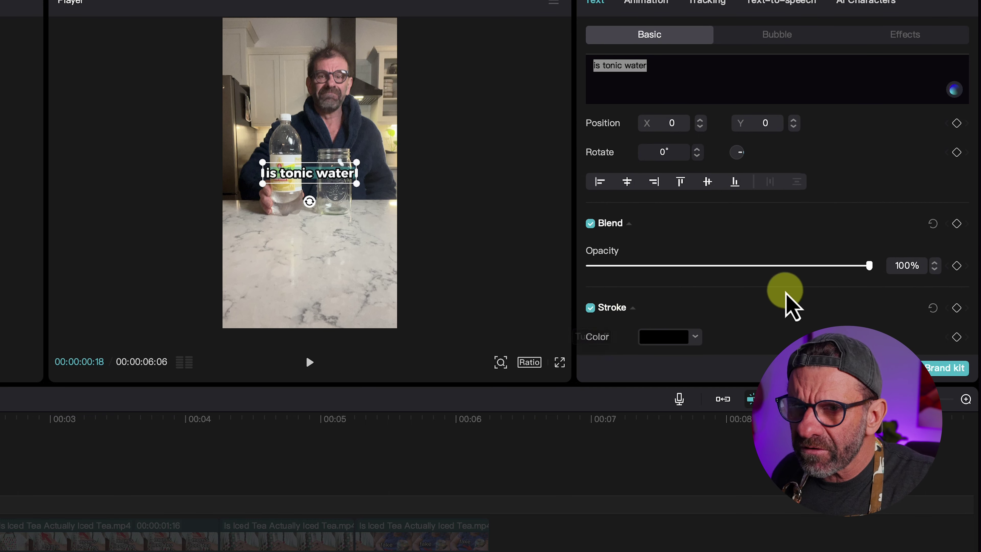
{"action": "scroll", "coordinate": [788, 317], "scroll_direction": "down", "scroll_amount": 3}
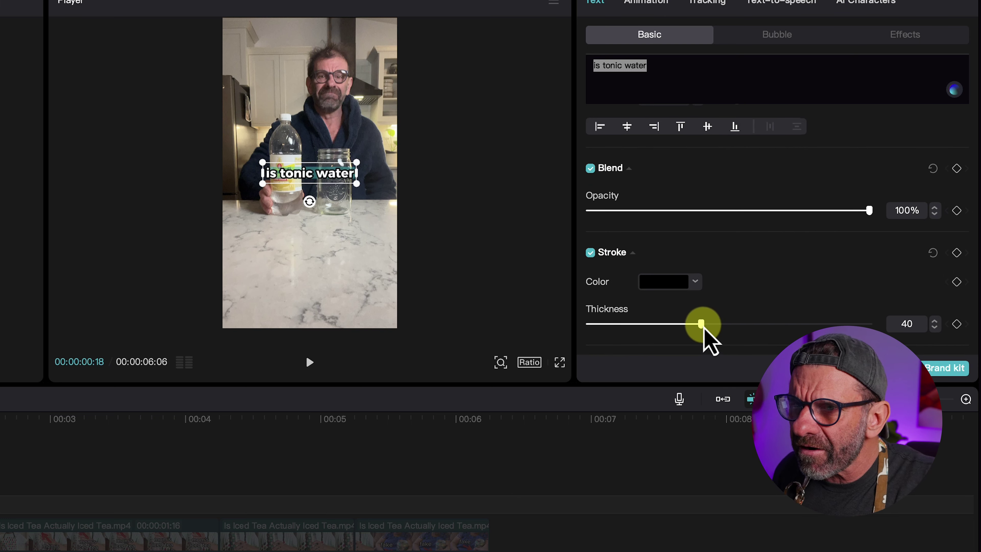
{"action": "scroll", "coordinate": [710, 340], "scroll_direction": "up", "scroll_amount": 5}
{"action": "left_click_drag", "start_coordinate": [602, 179], "coordinate": [604, 179]}
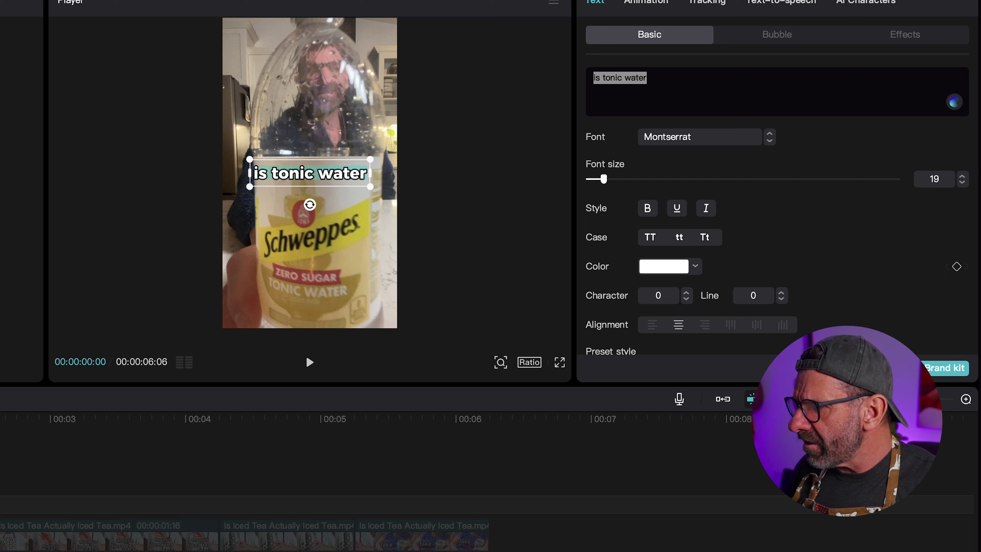
{"action": "key", "text": "space"}
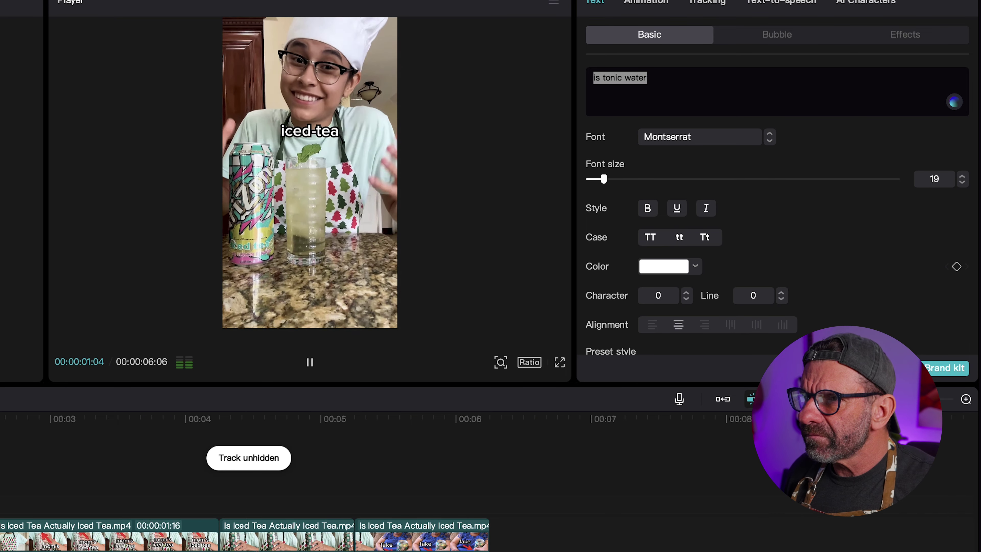
{"action": "key", "text": "space"}
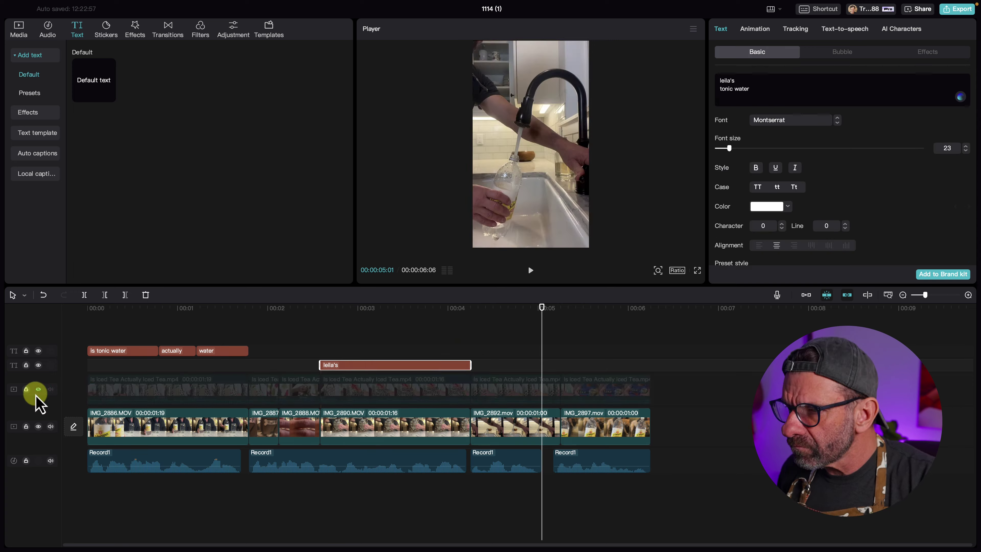
{"action": "left_click", "coordinate": [135, 309]}
- Add a shortened red arrow sticker at 00:03 over the tonic water shot
{"action": "left_click_drag", "start_coordinate": [136, 312], "coordinate": [370, 325]}
{"action": "left_click", "coordinate": [39, 366]}
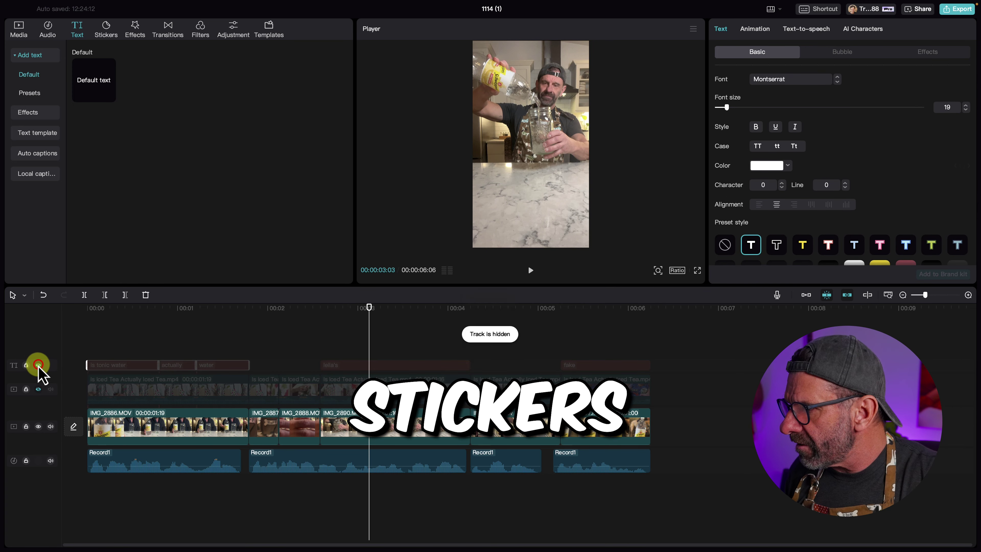
{"action": "left_click", "coordinate": [38, 389]}
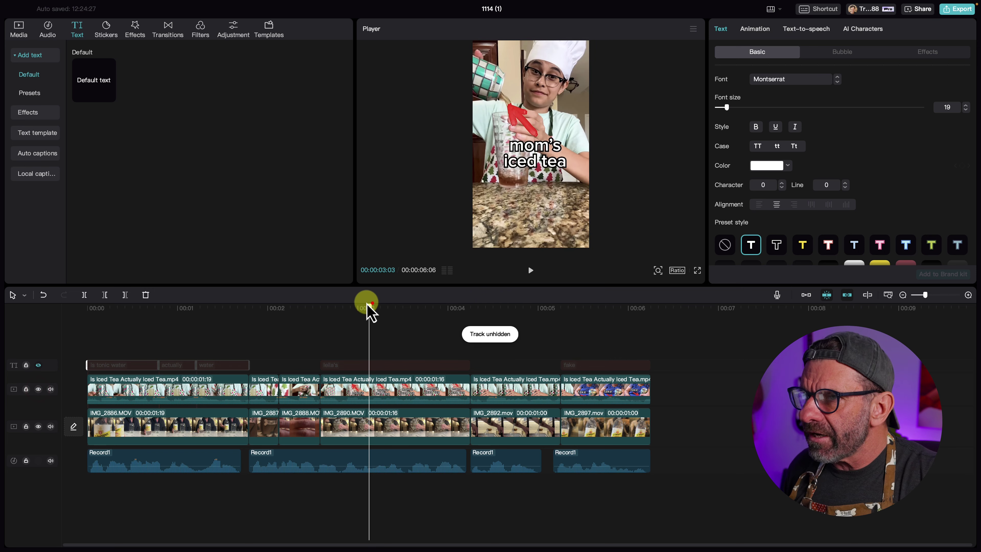
{"action": "left_click_drag", "start_coordinate": [367, 305], "coordinate": [370, 330]}
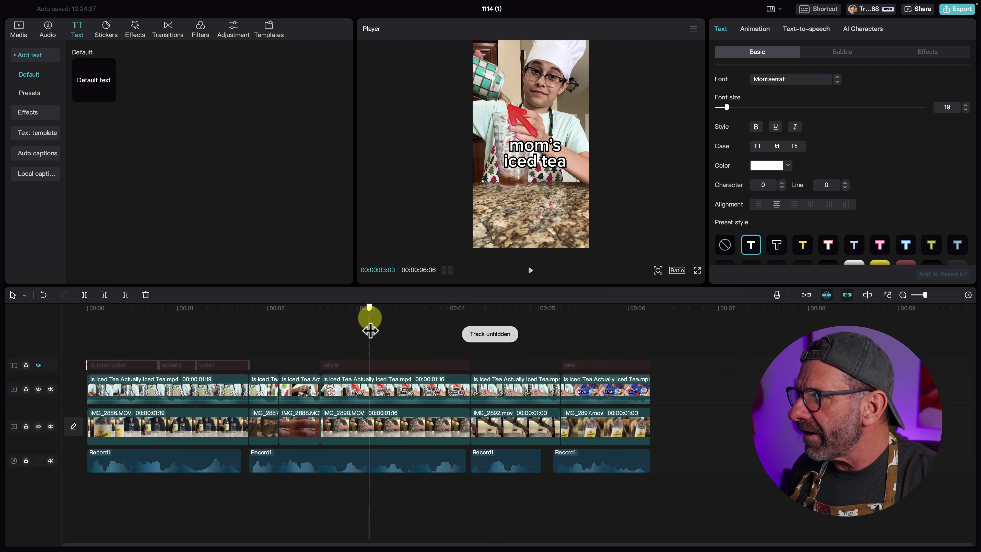
{"action": "left_click", "coordinate": [110, 28]}
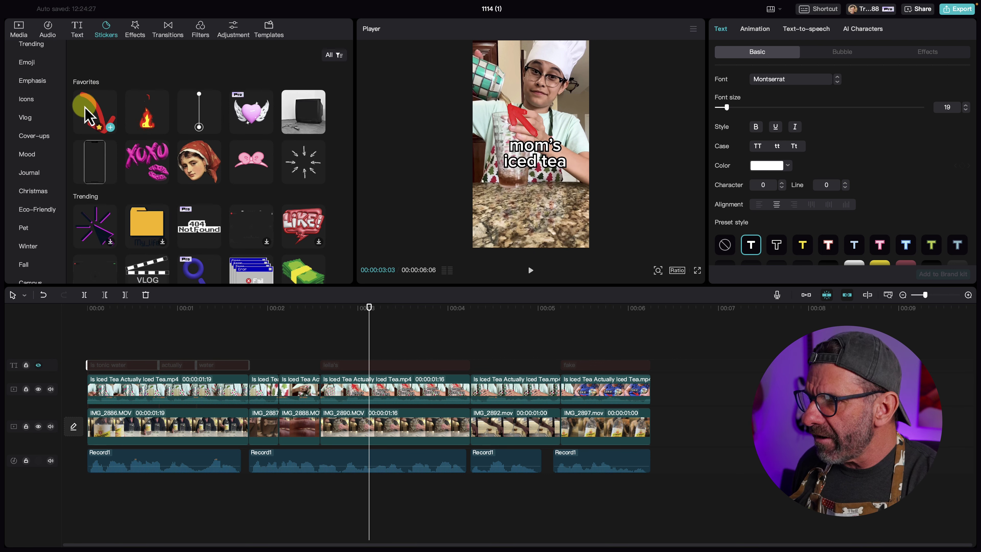
{"action": "left_click_drag", "start_coordinate": [89, 116], "coordinate": [329, 375]}
{"action": "left_click", "coordinate": [533, 351]}
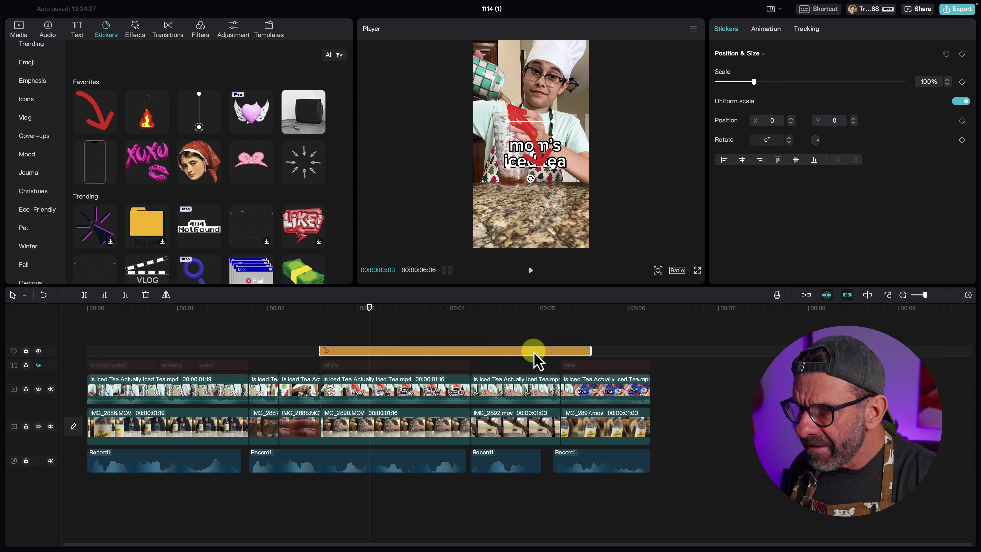
{"action": "left_click_drag", "start_coordinate": [556, 349], "coordinate": [466, 350]}
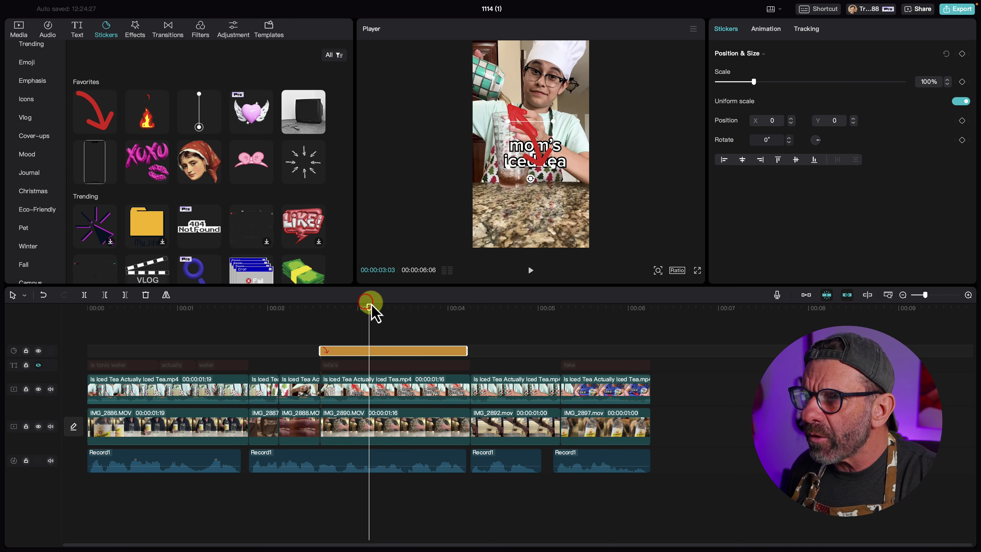
- Rotate the red arrow to 175° so it points at the bottle
{"action": "mouse_move", "coordinate": [369, 308]}
{"action": "left_mouse_down"}
{"action": "mouse_move", "coordinate": [352, 307]}
{"action": "mouse_move", "coordinate": [373, 325]}
{"action": "left_mouse_up"}
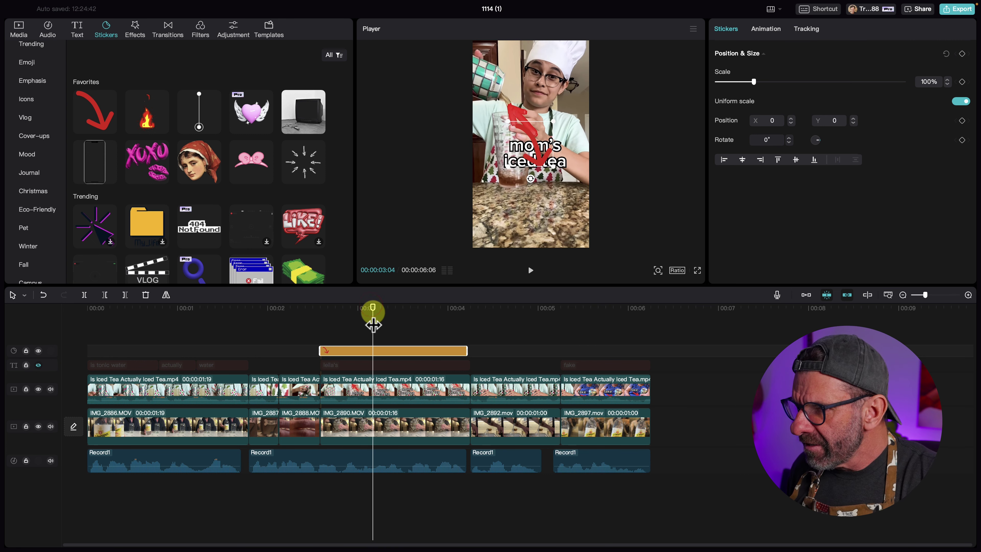
{"action": "left_click", "coordinate": [38, 389]}
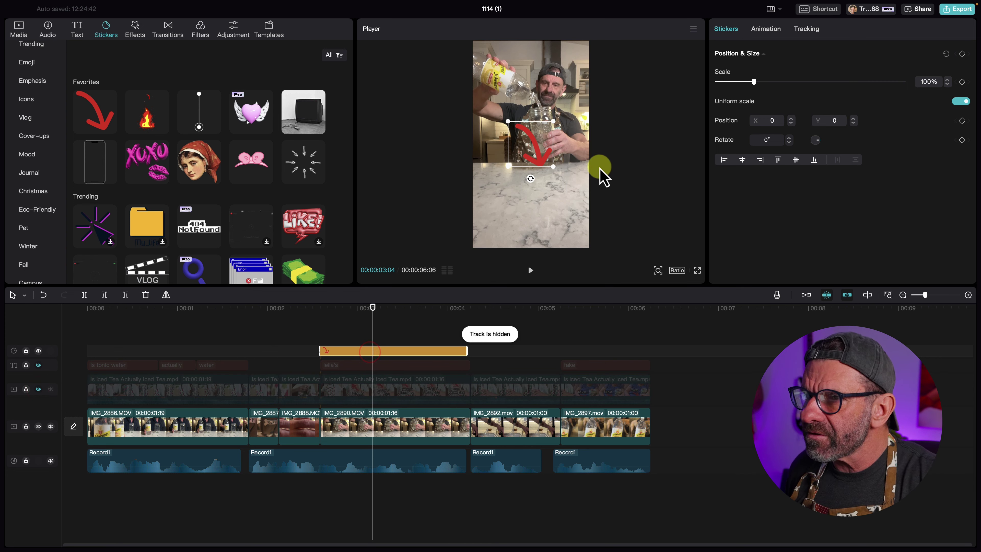
{"action": "left_click_drag", "start_coordinate": [530, 178], "coordinate": [526, 26]}
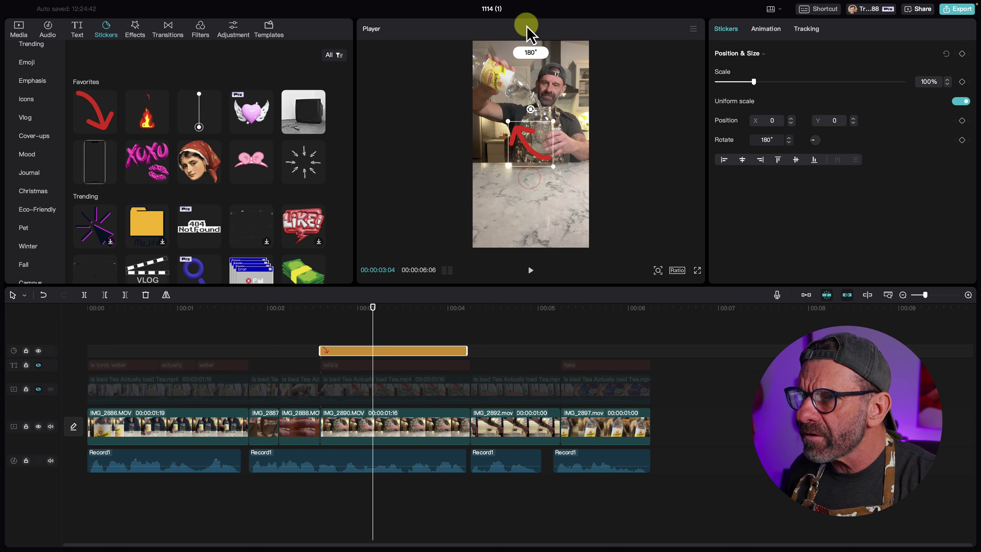
{"action": "left_click", "coordinate": [38, 365]}
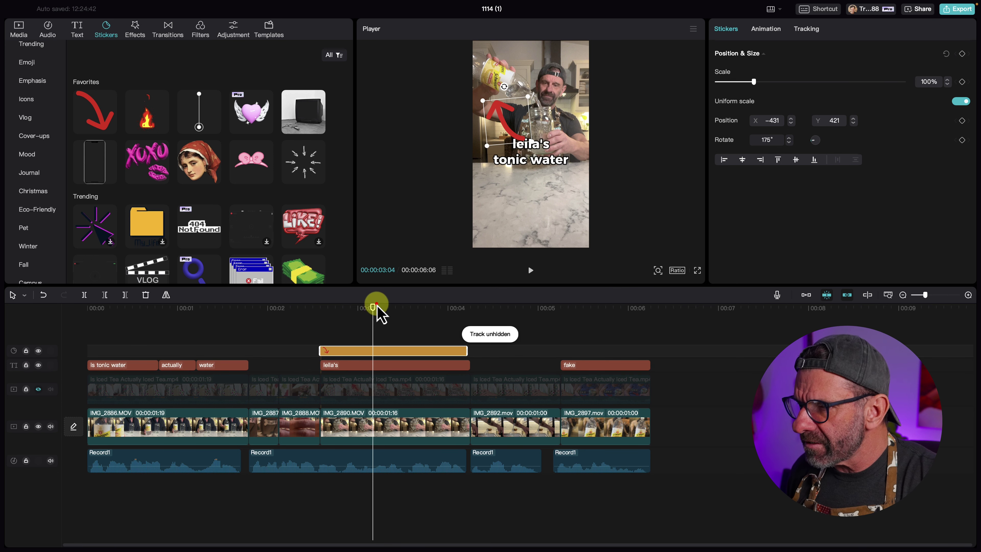
- Duplicate the arrow sticker to 00:05:05 over the fake caption
{"action": "mouse_move", "coordinate": [378, 308]}
{"action": "left_mouse_down"}
{"action": "mouse_move", "coordinate": [341, 334]}
{"action": "mouse_move", "coordinate": [328, 313]}
{"action": "mouse_move", "coordinate": [386, 305]}
{"action": "left_mouse_up"}
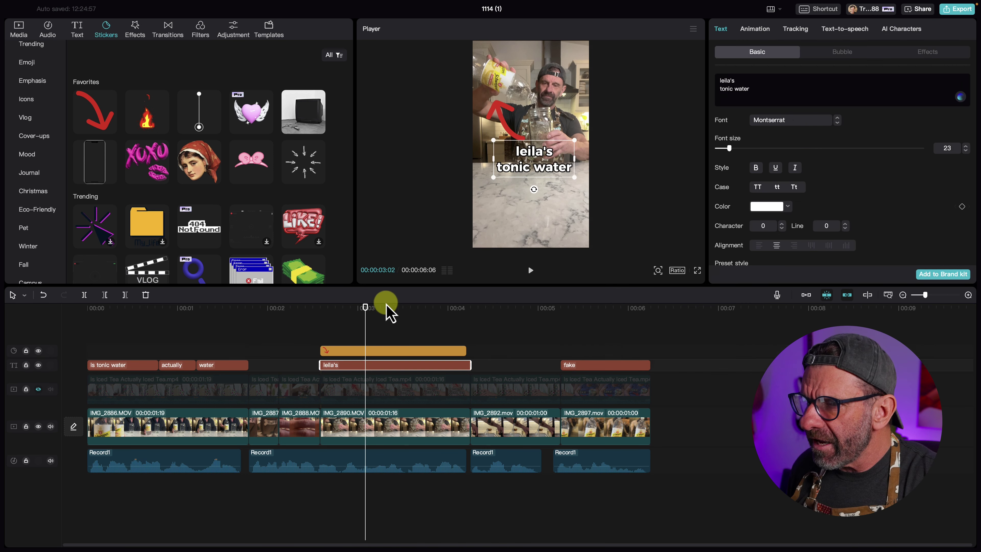
{"action": "left_click_drag", "start_coordinate": [453, 305], "coordinate": [557, 332]}
{"action": "left_click", "coordinate": [399, 350]}
{"action": "left_click_drag", "start_coordinate": [398, 351], "coordinate": [643, 363]}
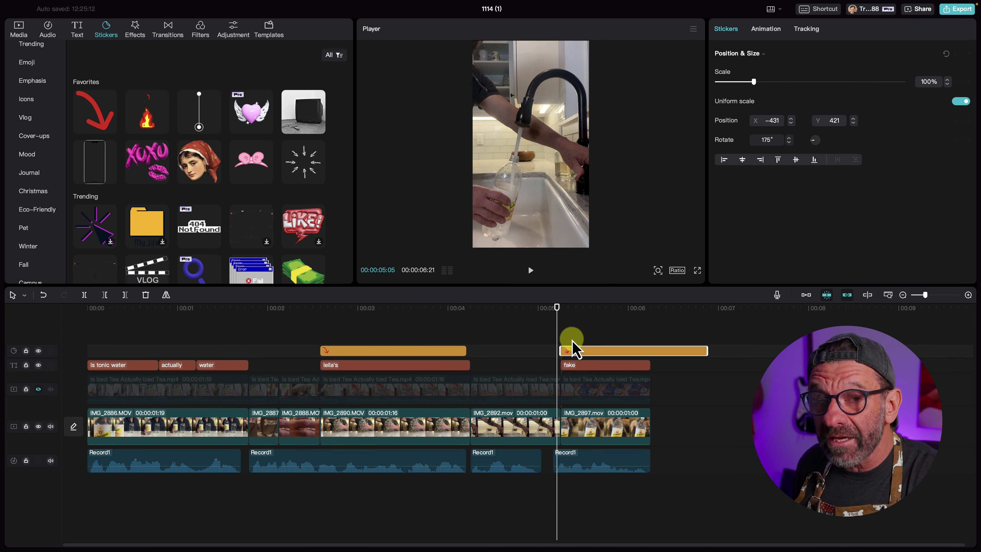
{"action": "left_click_drag", "start_coordinate": [670, 306], "coordinate": [651, 307]}
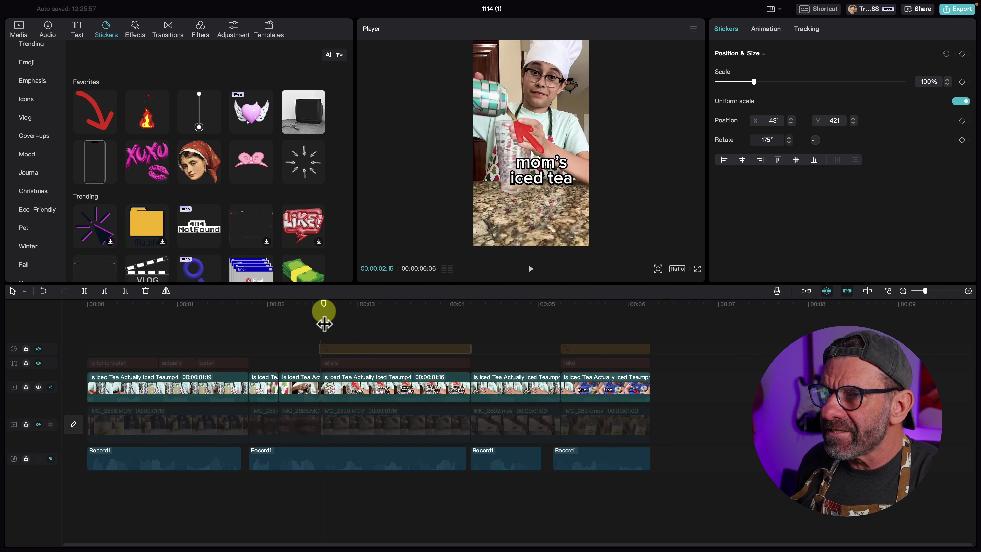
- At 00:03:05, merge the first red arrow sticker and the 'leila's' caption into Compound clip1
{"action": "key", "text": "space"}
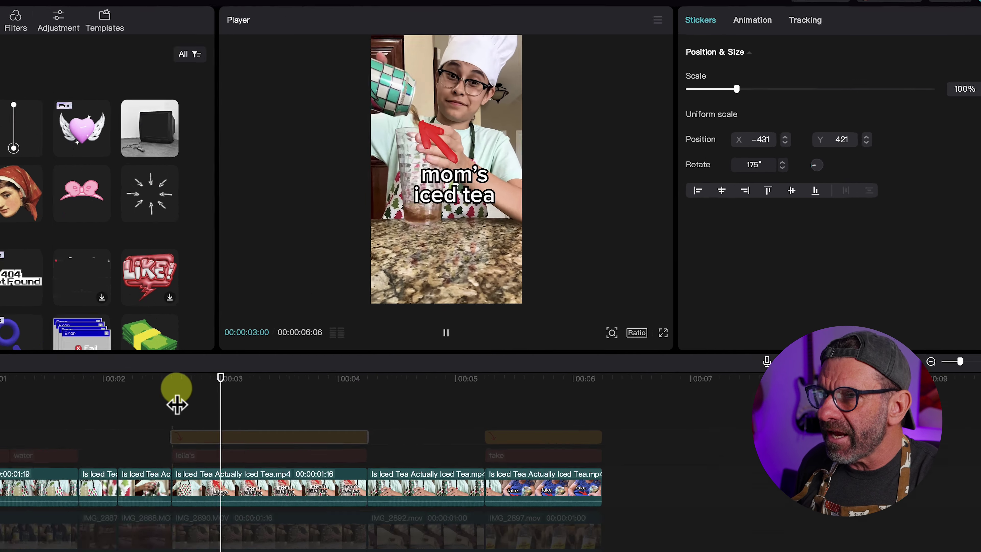
{"action": "key", "text": "space"}
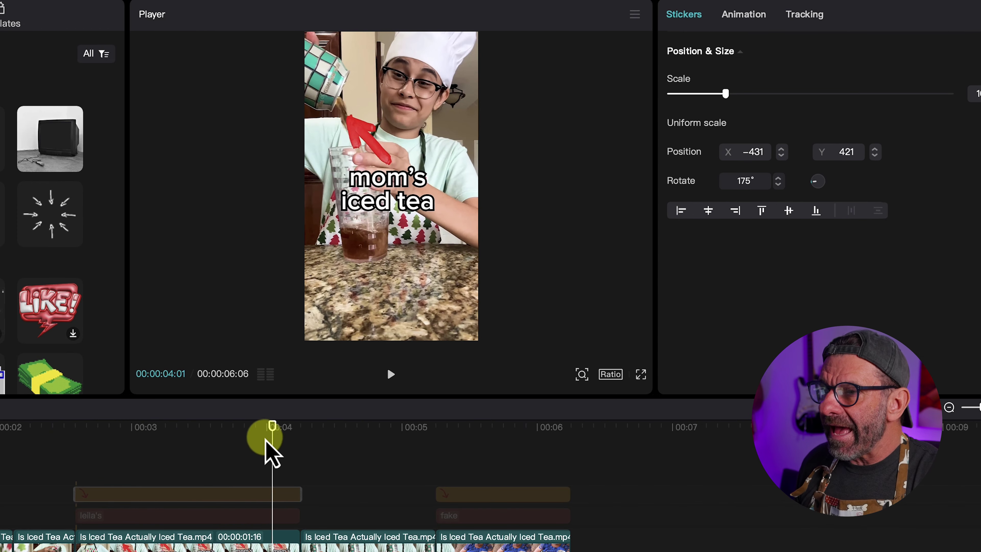
{"action": "left_click_drag", "start_coordinate": [273, 454], "coordinate": [182, 440]}
{"action": "left_click", "coordinate": [163, 381]}
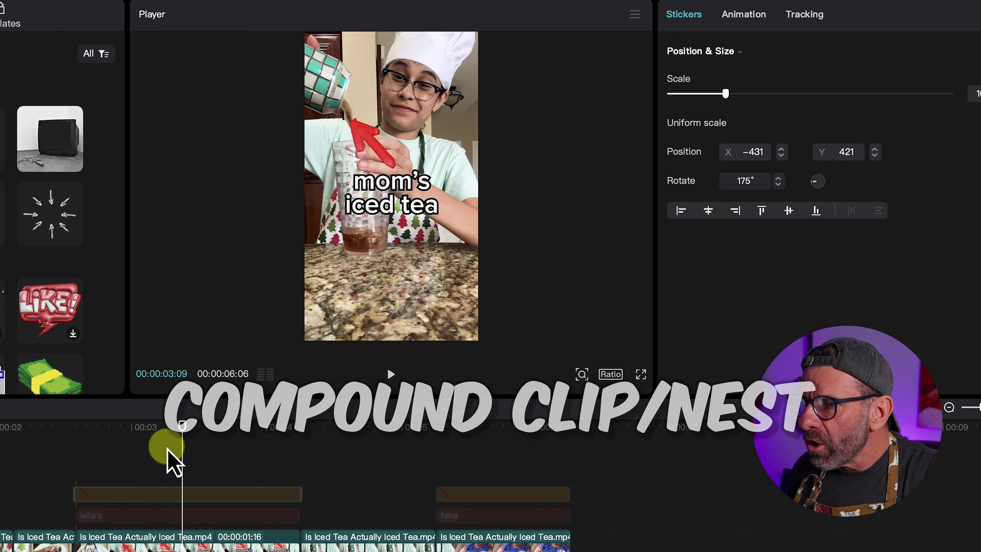
{"action": "left_click", "coordinate": [158, 435]}
{"action": "left_click_drag", "start_coordinate": [114, 451], "coordinate": [161, 527]}
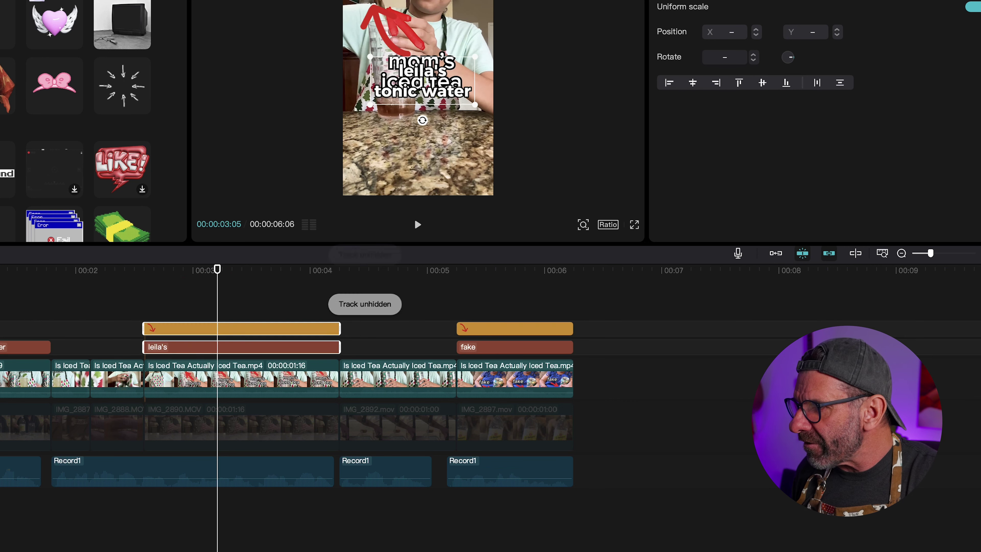
{"action": "left_click_drag", "start_coordinate": [172, 304], "coordinate": [219, 346]}
{"action": "right_click", "coordinate": [224, 348]}
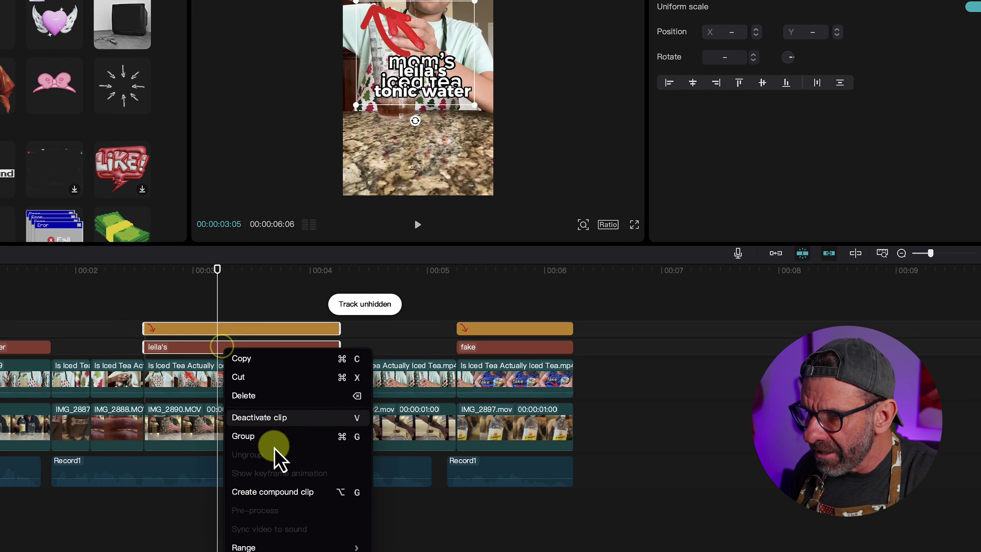
{"action": "left_click", "coordinate": [286, 493]}
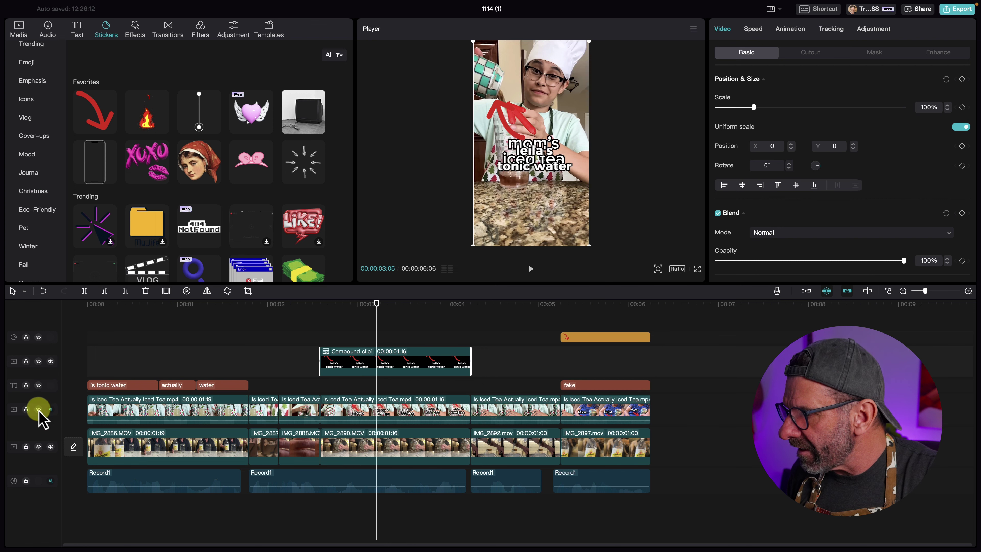
- Motion-track Compound clip1 to the tonic water bottle, then play back the tracked second arrow section
{"action": "left_click", "coordinate": [38, 409]}
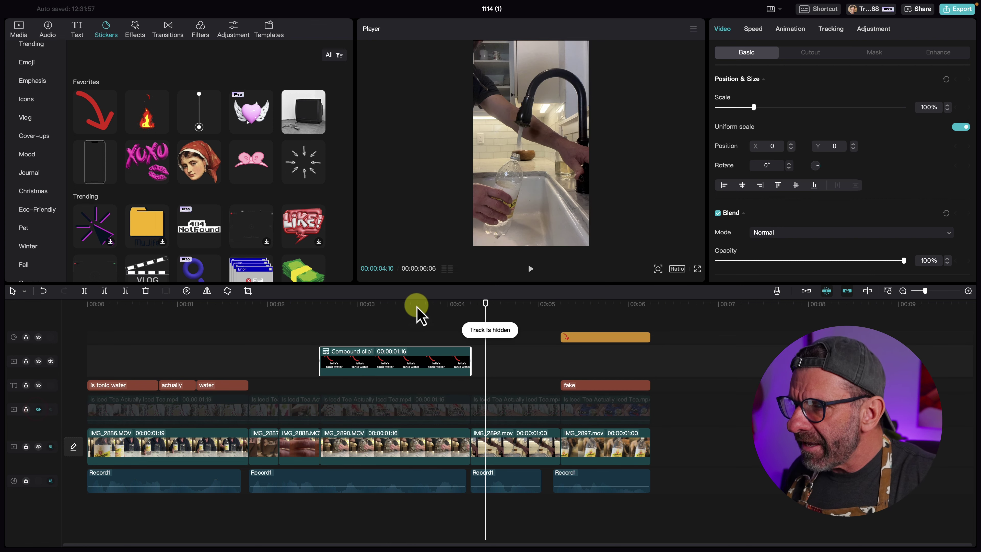
{"action": "mouse_move", "coordinate": [417, 308]}
{"action": "left_mouse_down"}
{"action": "mouse_move", "coordinate": [387, 303]}
{"action": "mouse_move", "coordinate": [405, 302]}
{"action": "left_mouse_up"}
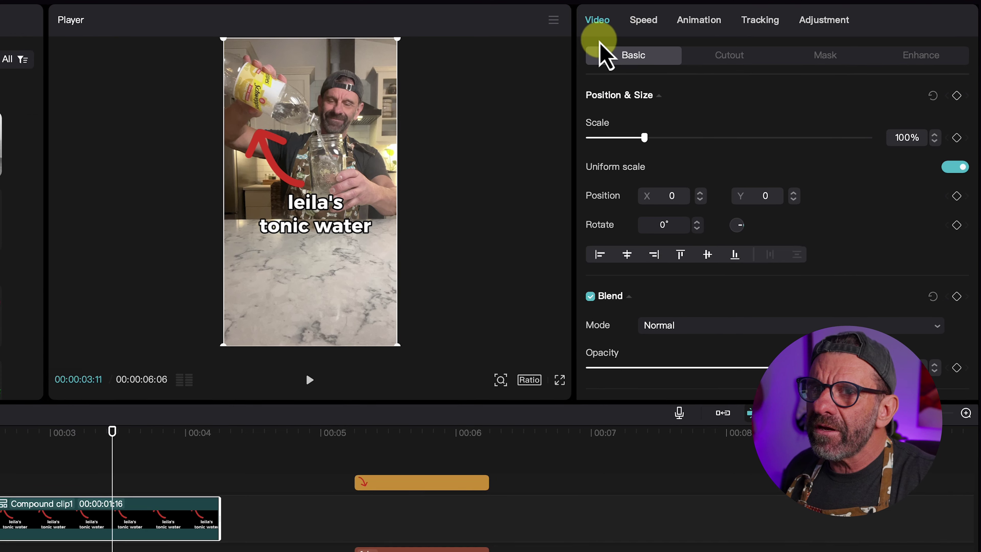
{"action": "left_click", "coordinate": [767, 20]}
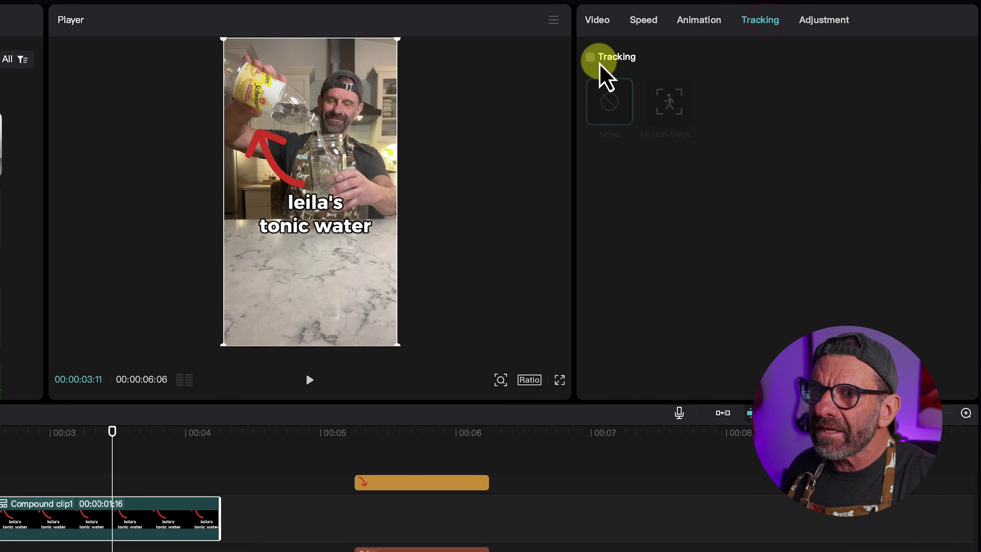
{"action": "left_click", "coordinate": [591, 57]}
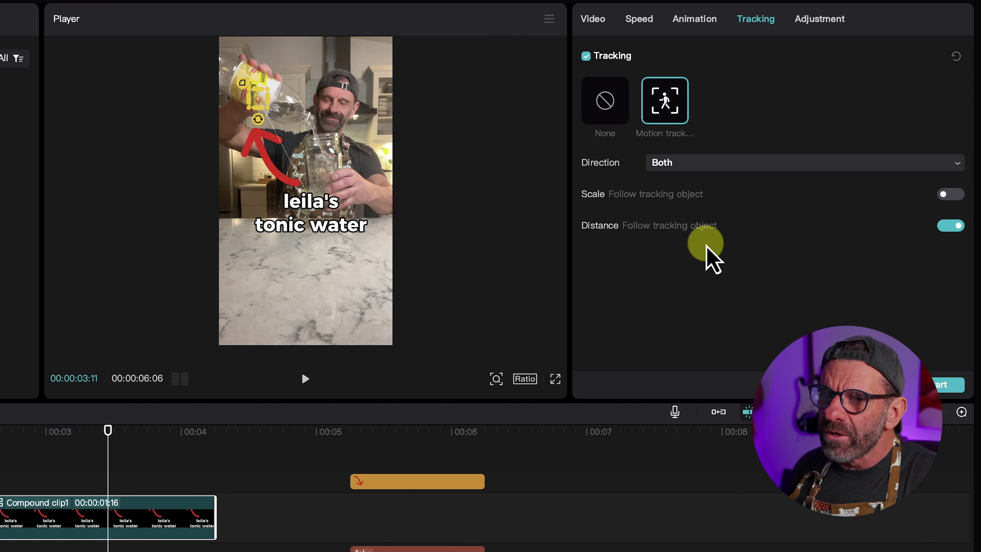
{"action": "left_click", "coordinate": [947, 385]}
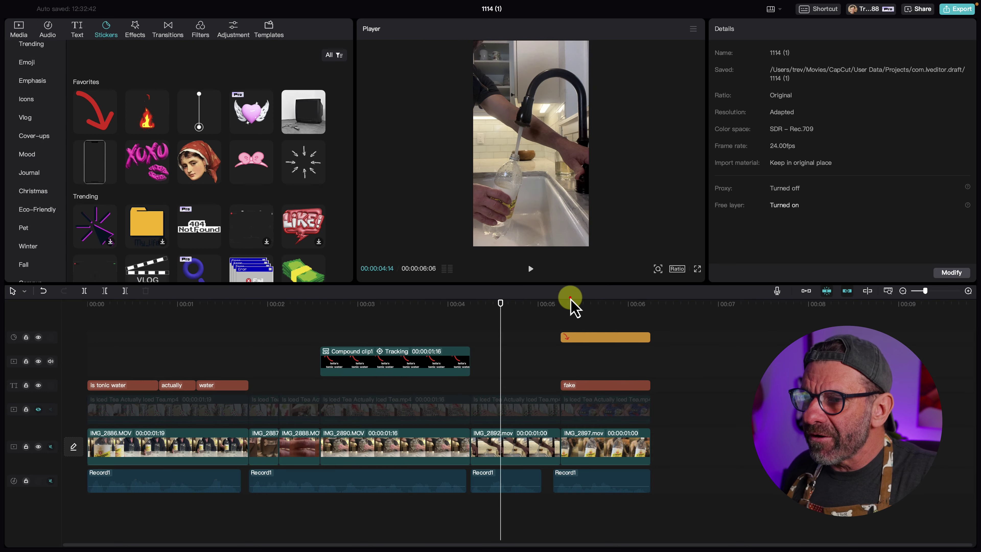
{"action": "left_click", "coordinate": [603, 309]}
{"action": "left_click", "coordinate": [587, 312]}
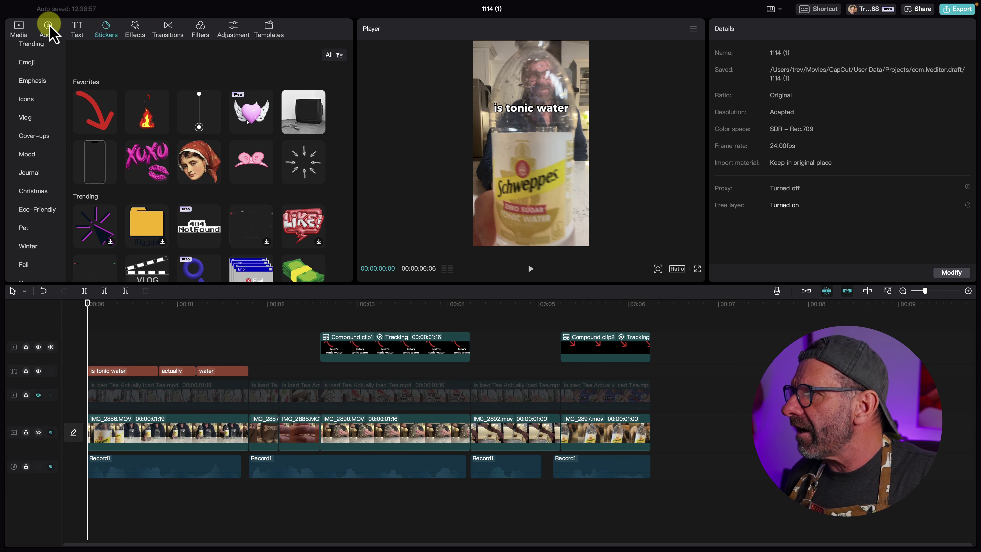
- Search the music library for classical and add the Bach cello solo to the timeline
{"action": "left_click", "coordinate": [48, 28]}
{"action": "left_click", "coordinate": [129, 55]}
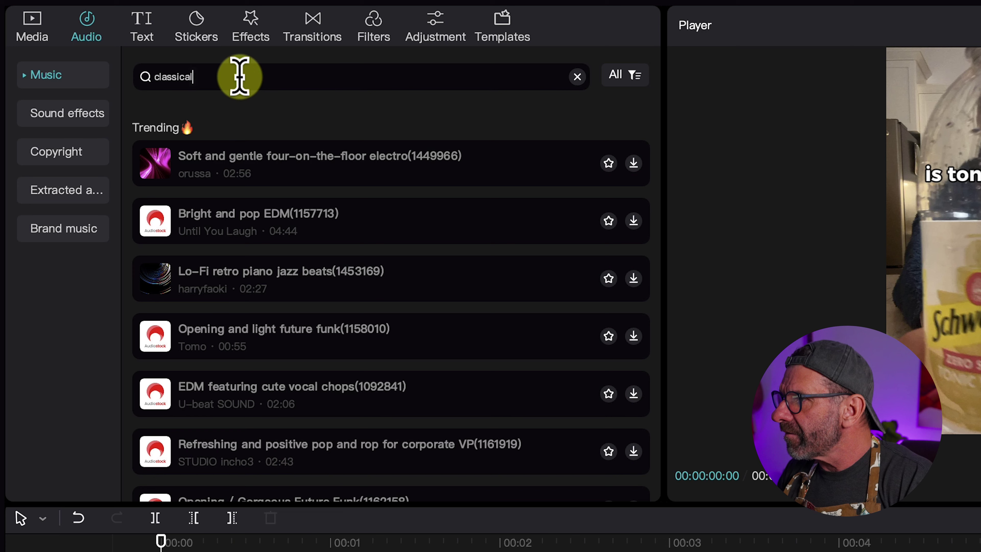
{"action": "key", "text": "Return"}
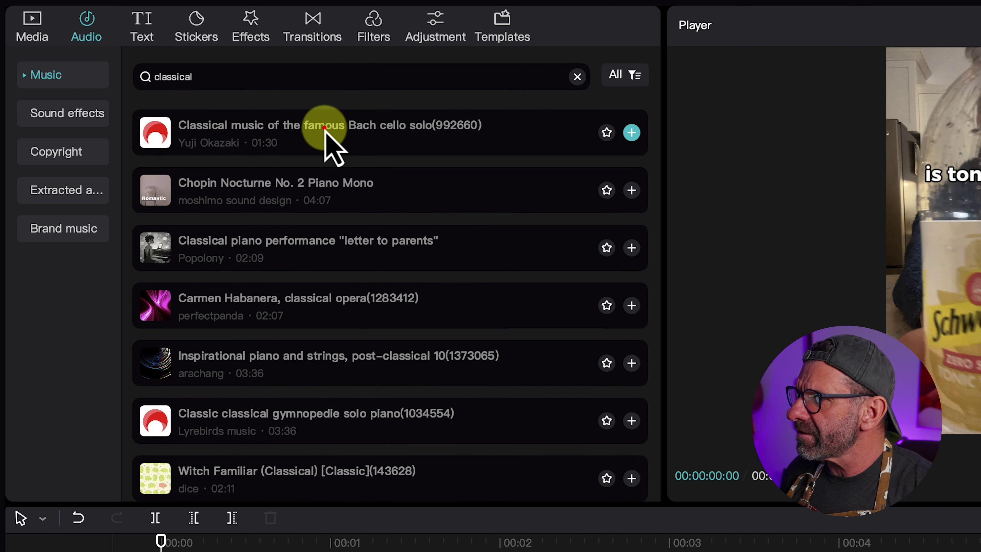
{"action": "left_click", "coordinate": [327, 130]}
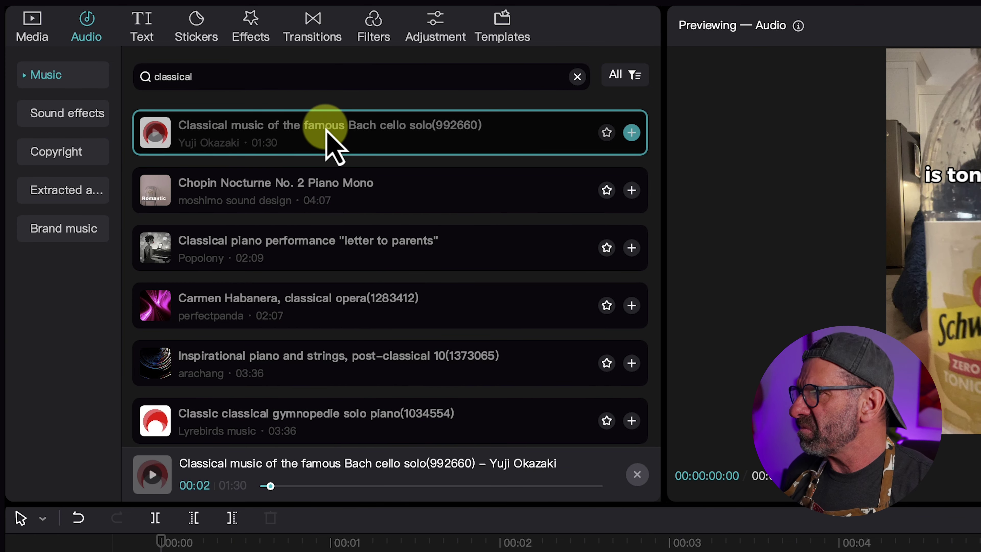
{"action": "left_click_drag", "start_coordinate": [326, 129], "coordinate": [89, 498]}
- Trim the Bach cello solo at the video's end, deleting the leftover music
{"action": "left_click", "coordinate": [662, 324]}
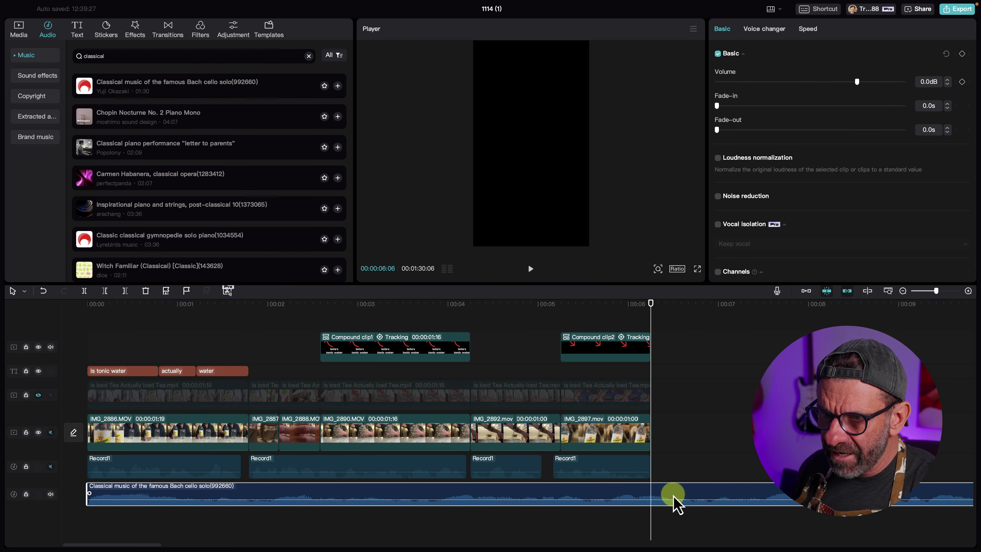
{"action": "key", "text": "super+b"}
{"action": "left_click", "coordinate": [700, 491]}
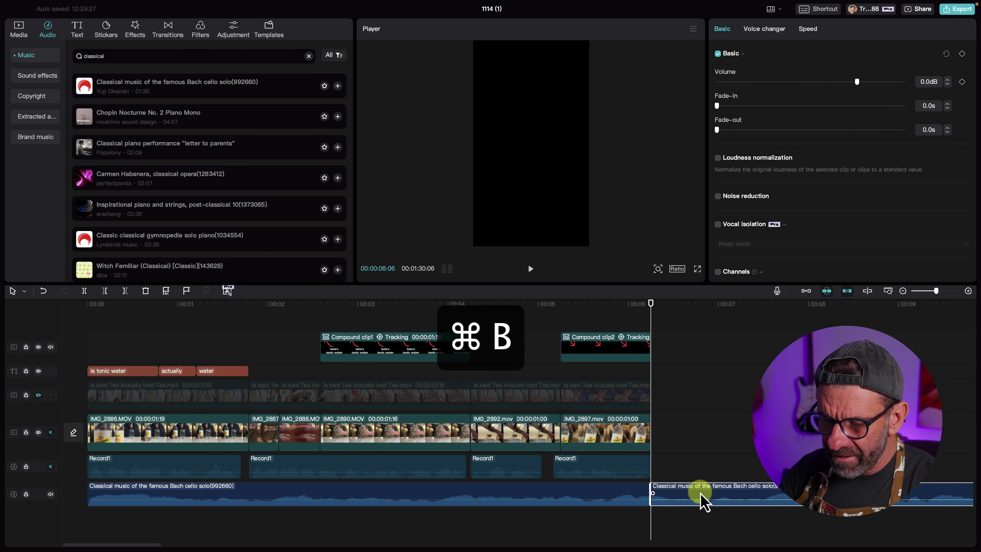
{"action": "key", "text": "BackSpace"}
{"action": "left_click", "coordinate": [78, 308]}
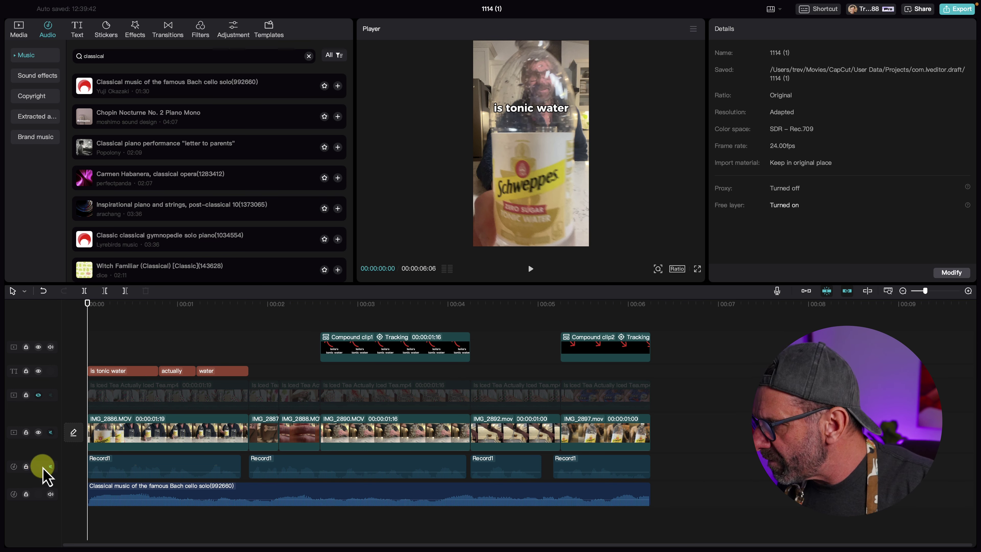
- Unmute the voiceover and lower the cello music volume to -18.1 dB
{"action": "left_click", "coordinate": [51, 466]}
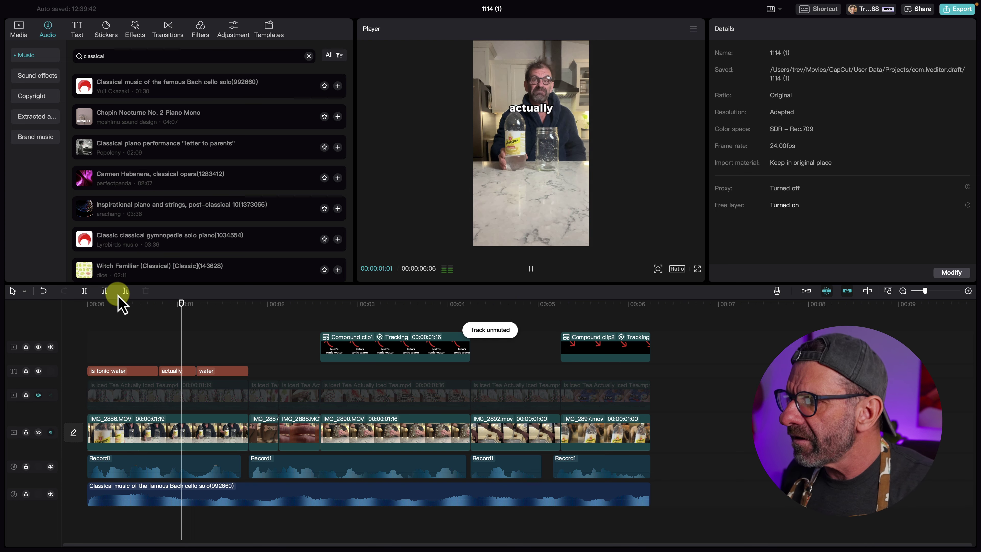
{"action": "key", "text": "space"}
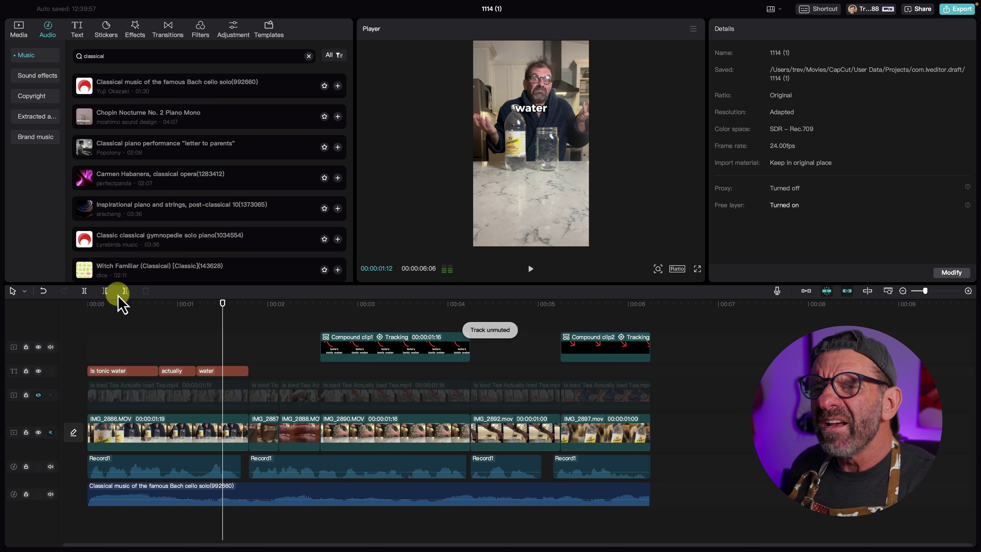
{"action": "left_click", "coordinate": [212, 493]}
{"action": "left_click_drag", "start_coordinate": [848, 83], "coordinate": [798, 82]}
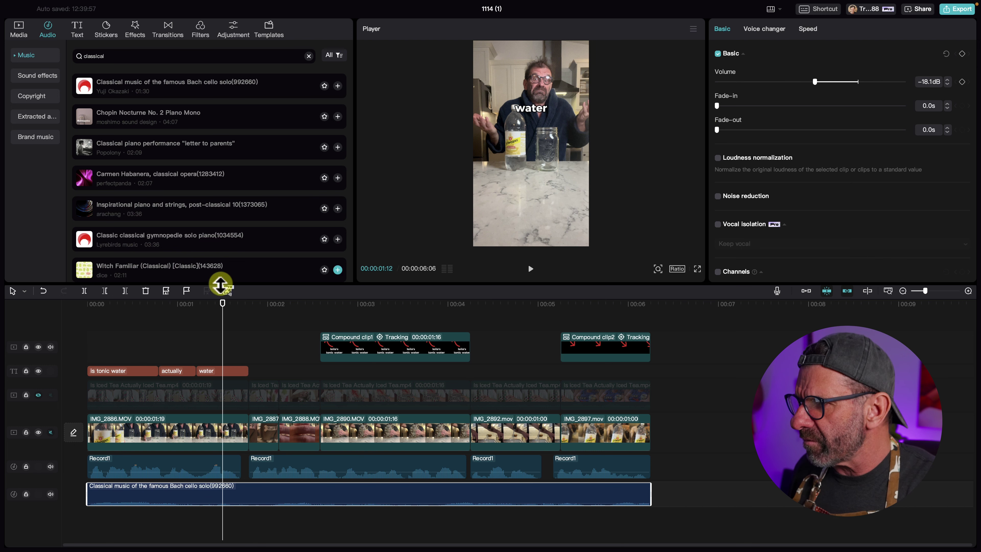
{"action": "left_click_drag", "start_coordinate": [218, 306], "coordinate": [65, 306]}
{"action": "key", "text": "space"}
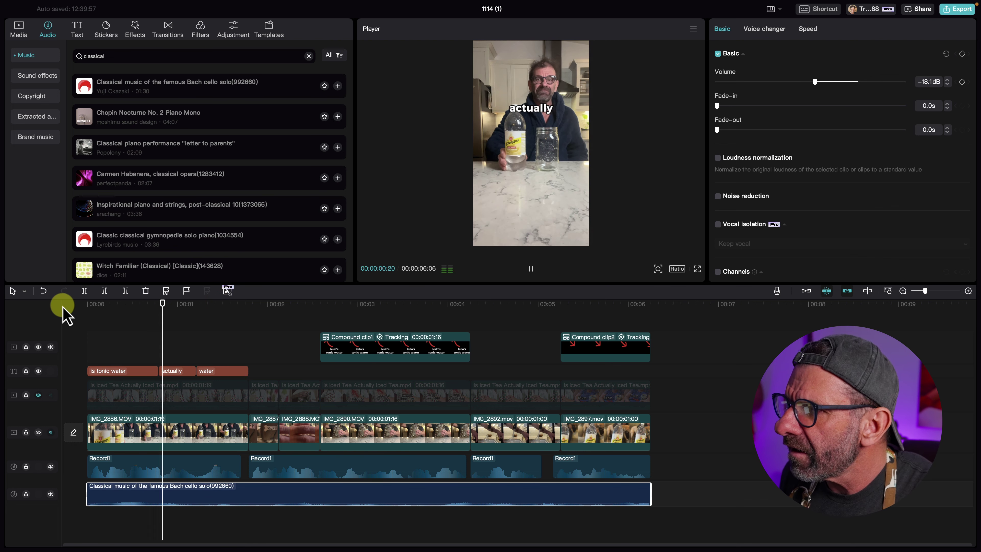
{"action": "left_click_drag", "start_coordinate": [240, 303], "coordinate": [6, 279]}
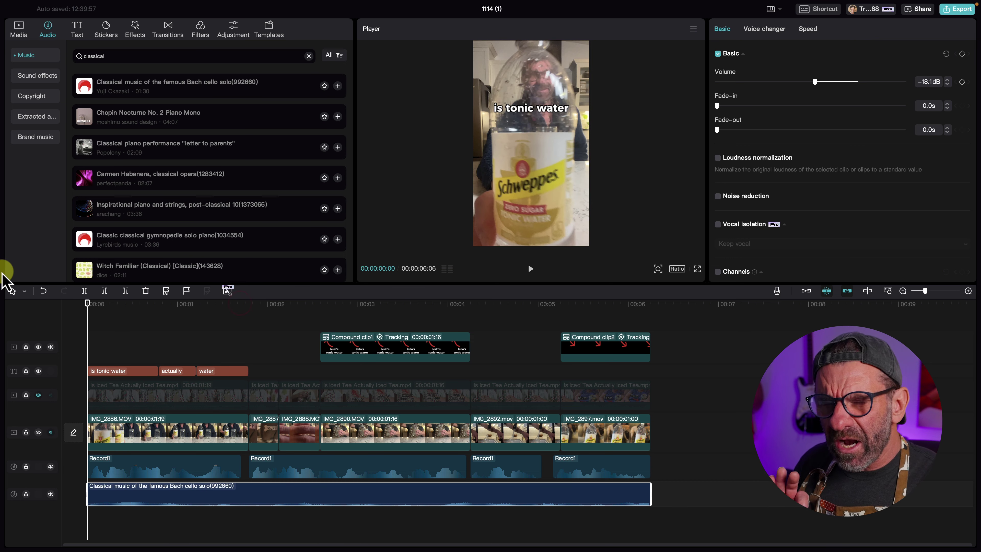